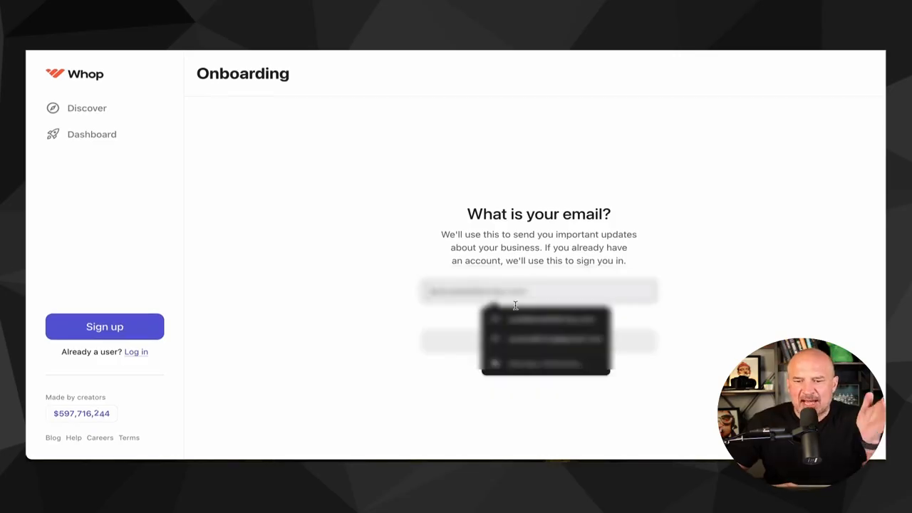
- Submit the account email for sign-in and name the new whop "Digital Marekting Empire"
click(525, 319)
click(529, 346)
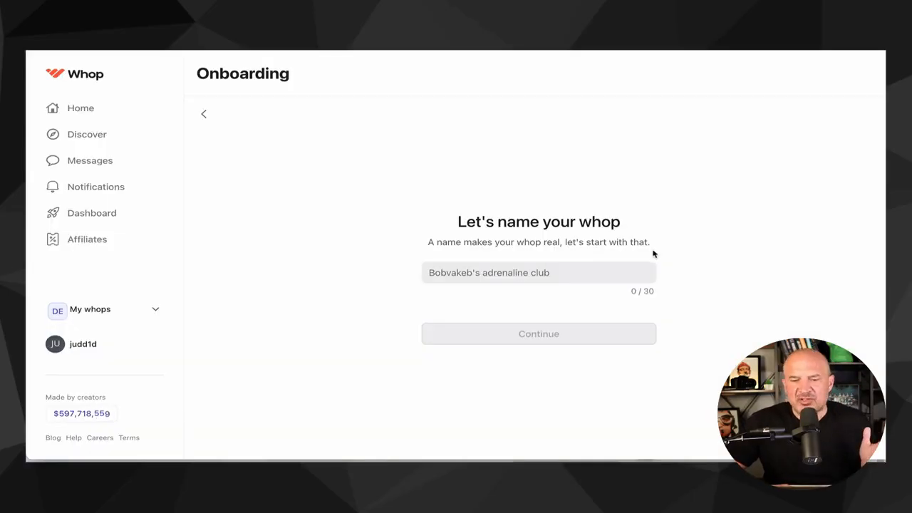
click(470, 280)
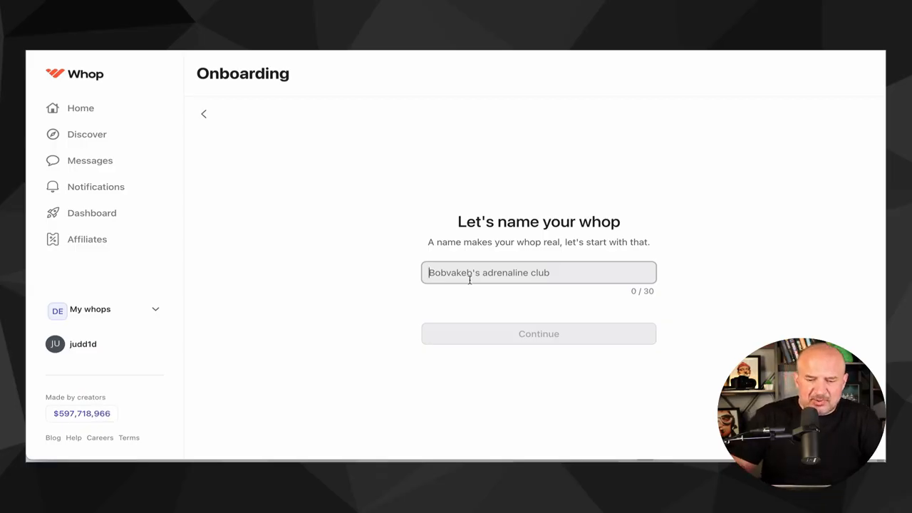
text(Digital Marek)
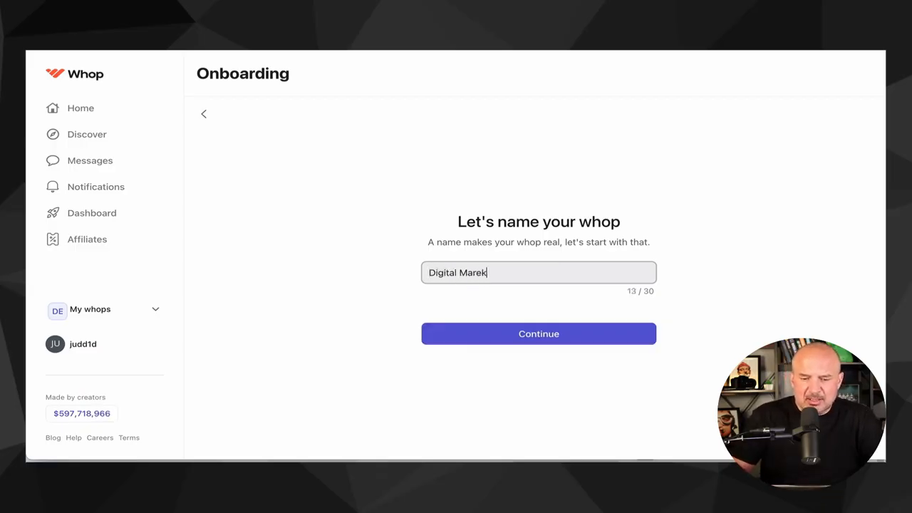
text(ting Empire)
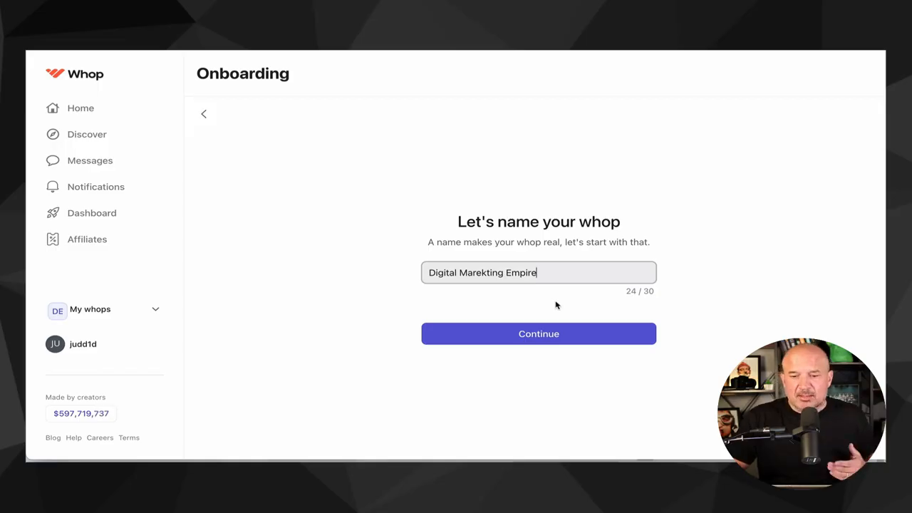
click(539, 334)
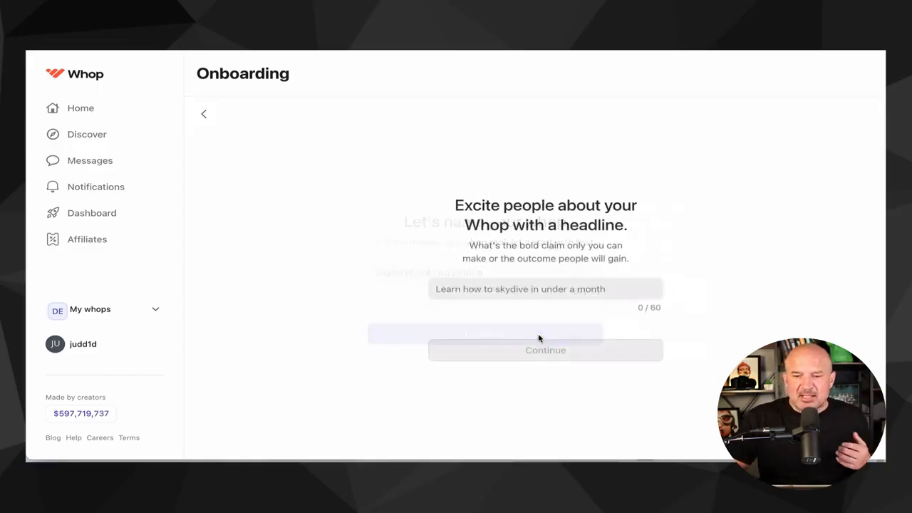
- Set the whop's headline to "How To Get Paid For What You Know" and continue past the onboarding form
click(537, 295)
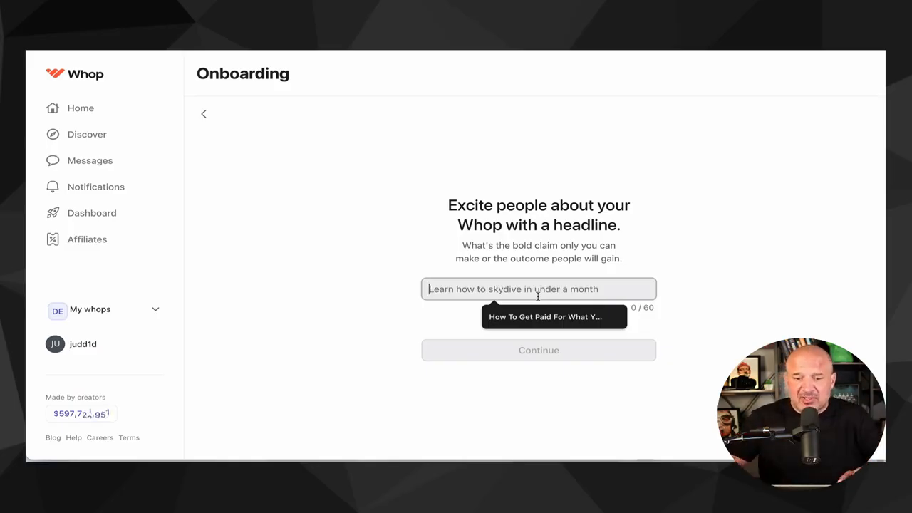
click(533, 319)
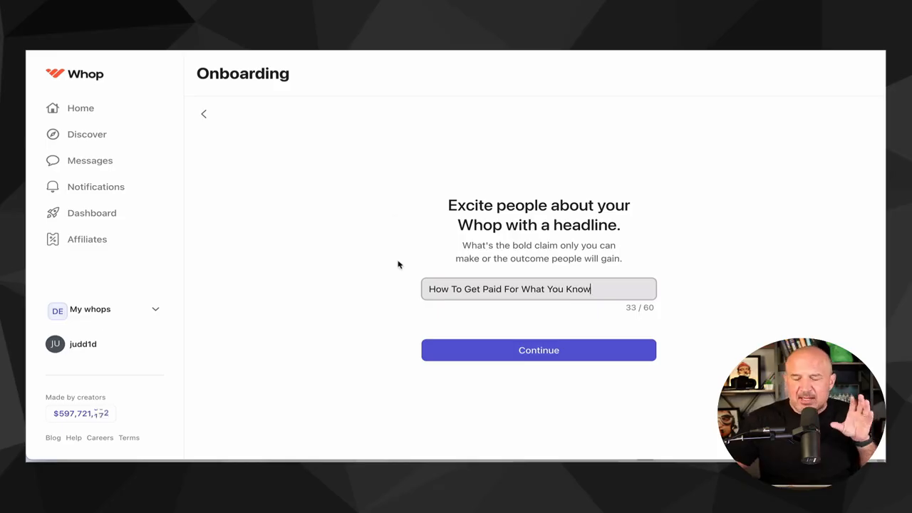
click(527, 351)
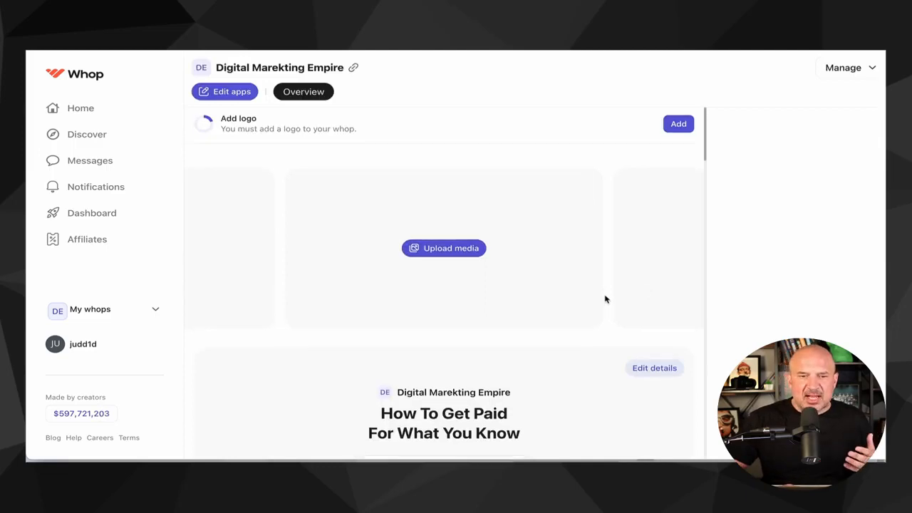
- Look through the overview page's sections, from the media gallery through offers, personas, pricing and FAQs to the affiliate section
scroll(604, 299, down, 3)
scroll(605, 299, down, 10)
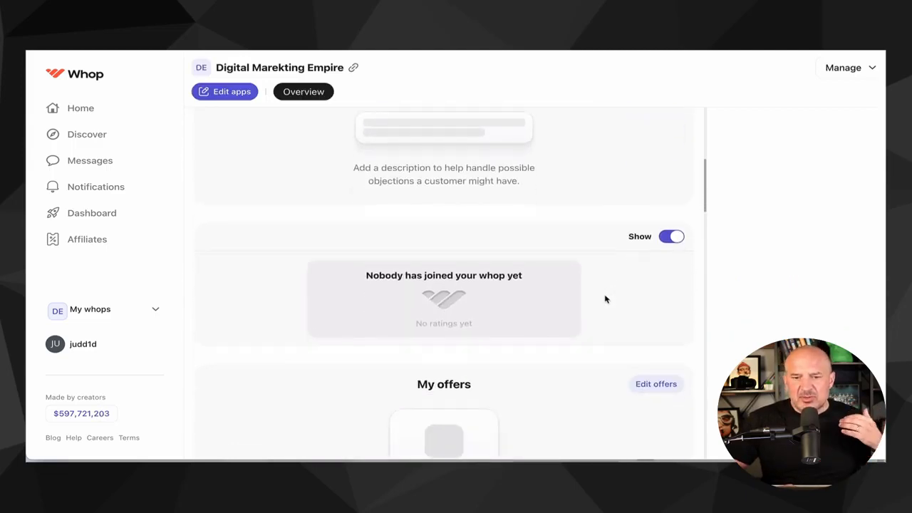
scroll(605, 299, down, 10)
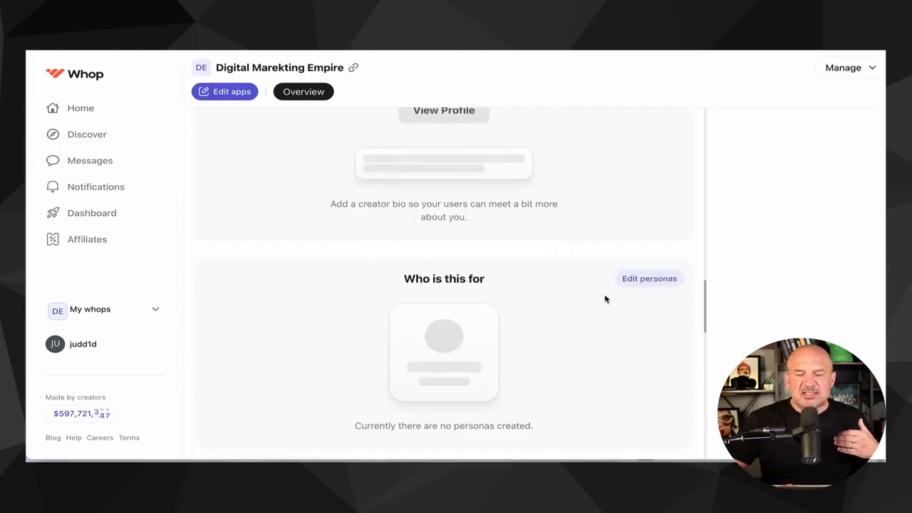
scroll(605, 300, down, 2)
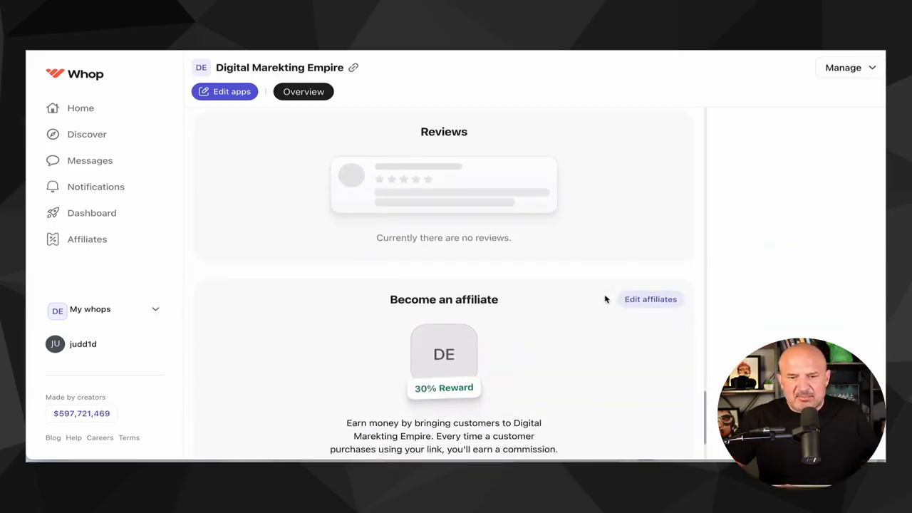
scroll(605, 299, down, 2)
scroll(604, 299, up, 6)
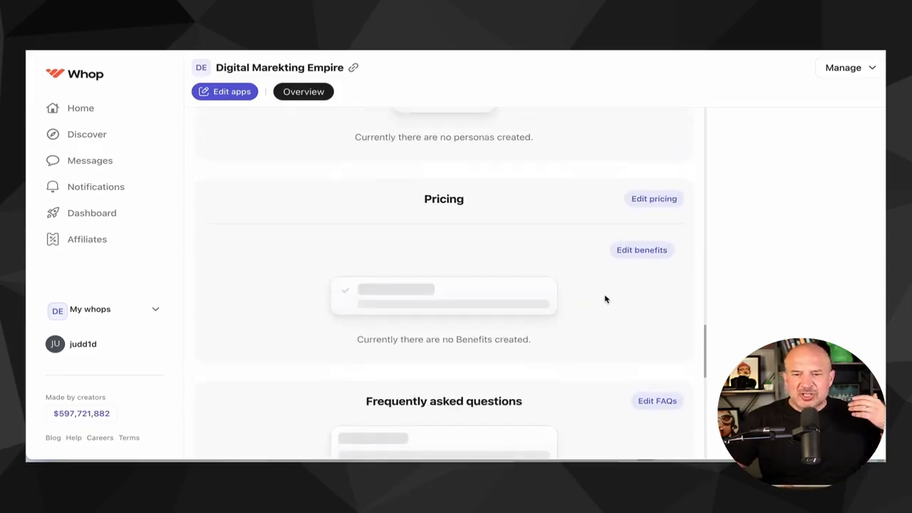
scroll(605, 299, up, 10)
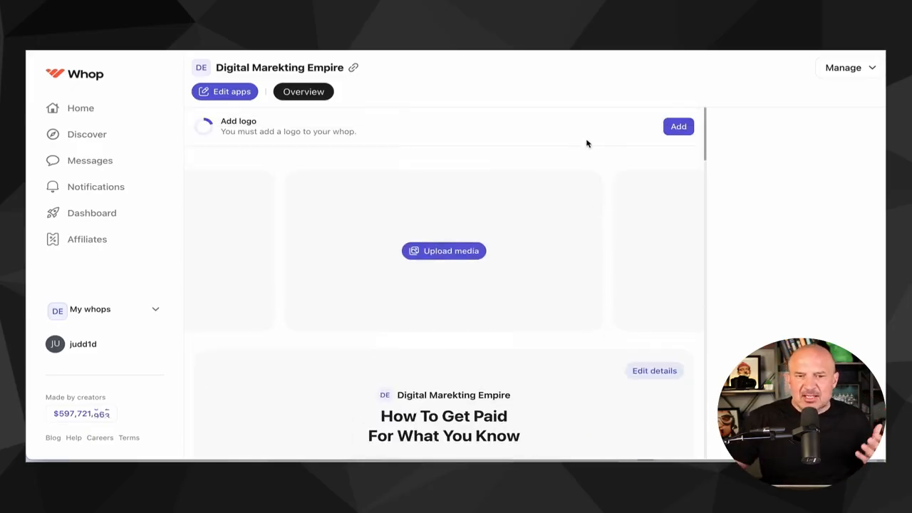
- Add digital marketing.png from Downloads as the whop's logo and save the details
click(681, 126)
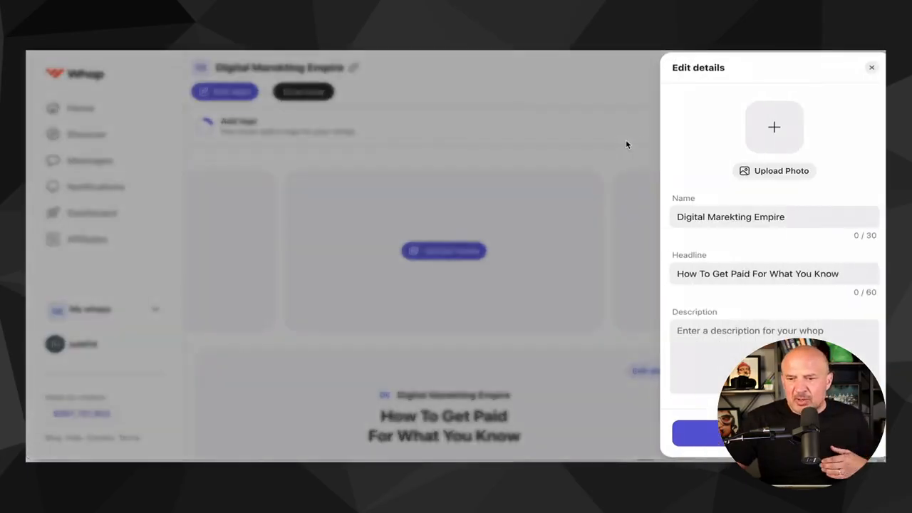
click(747, 173)
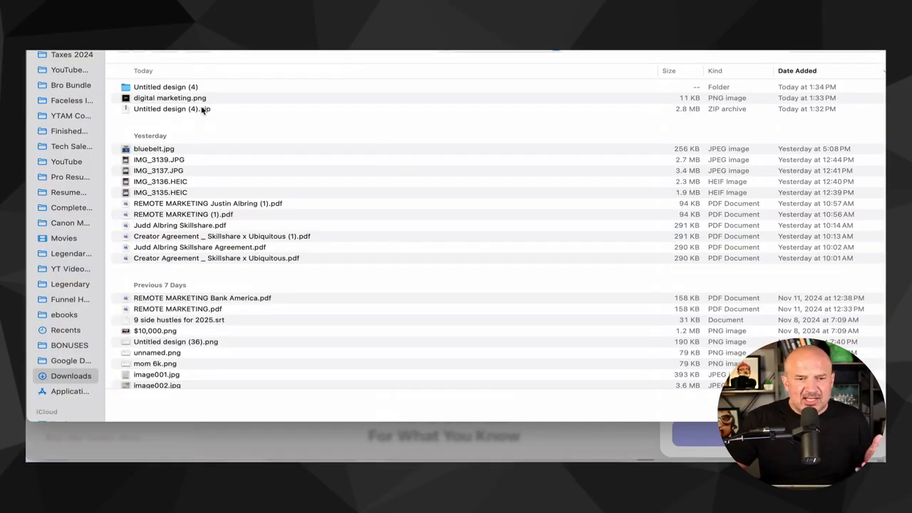
double_click(183, 99)
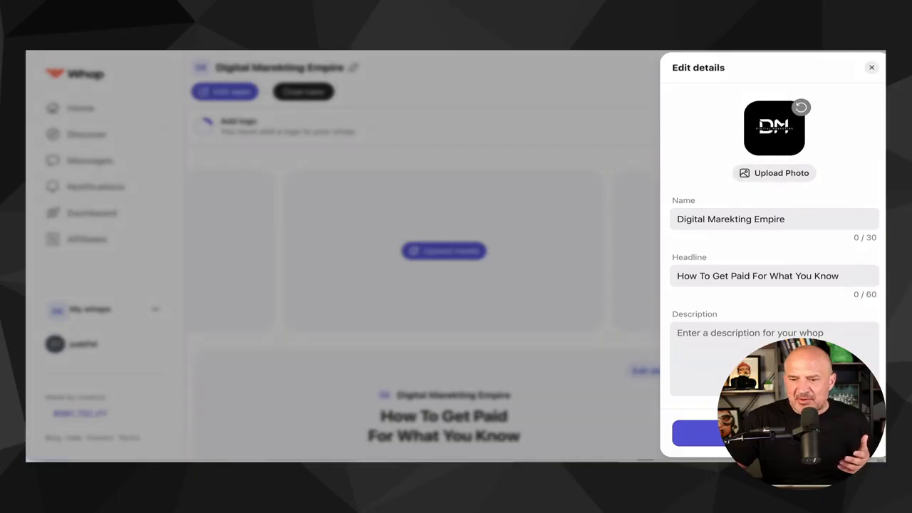
click(773, 433)
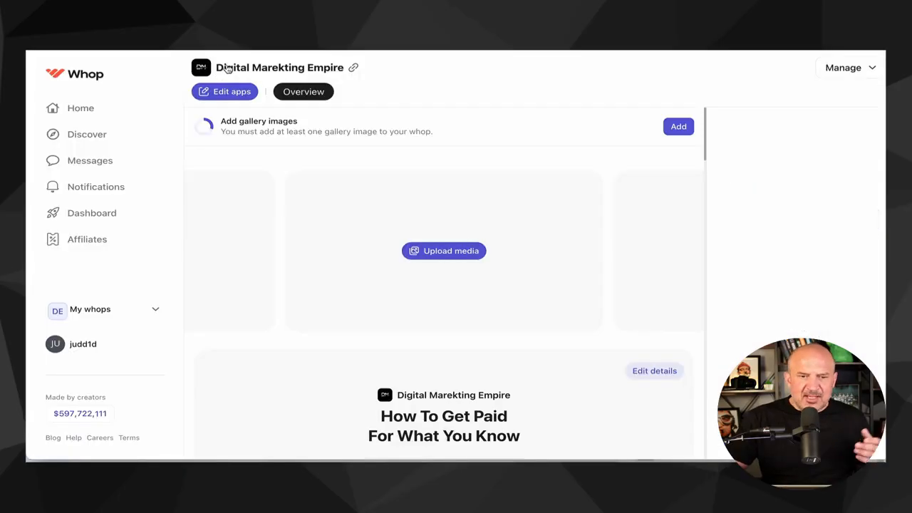
- Upload 1.png, 2.png and 3.png from the "Untitled design (4)" folder to the whop's gallery
click(463, 251)
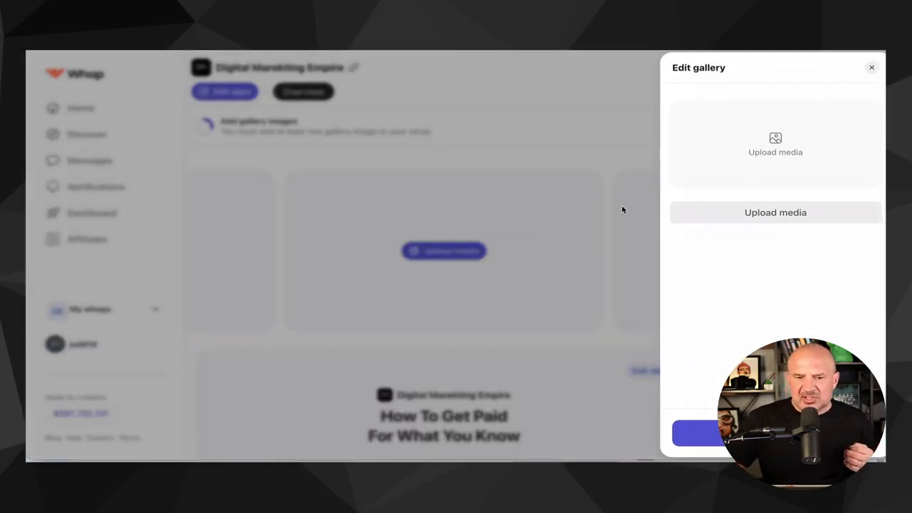
click(745, 216)
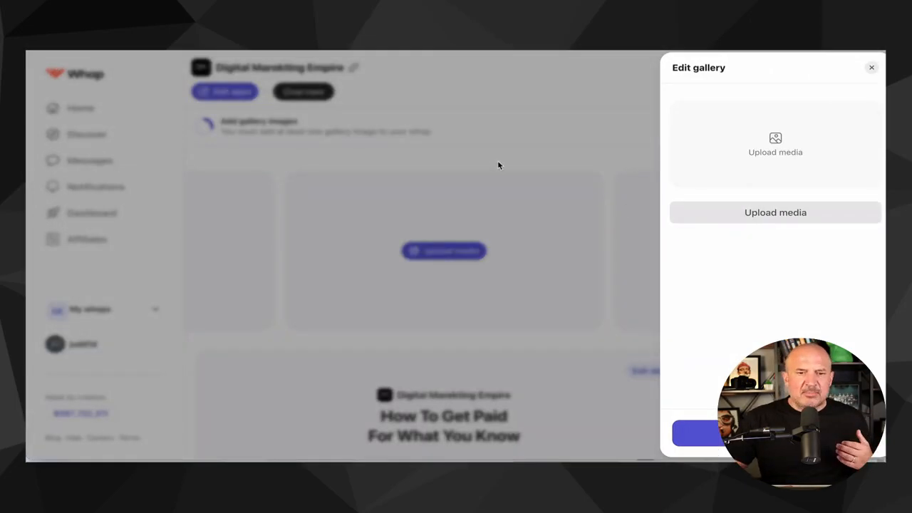
double_click(144, 88)
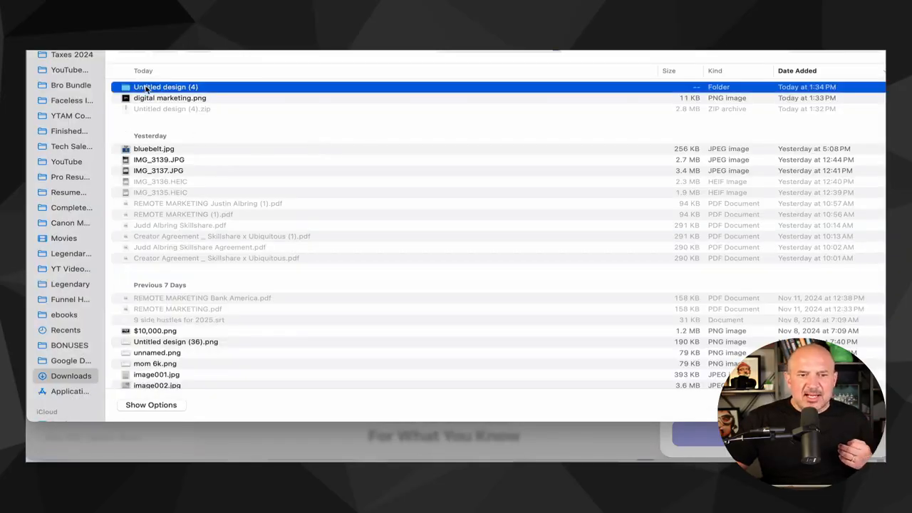
click(146, 88)
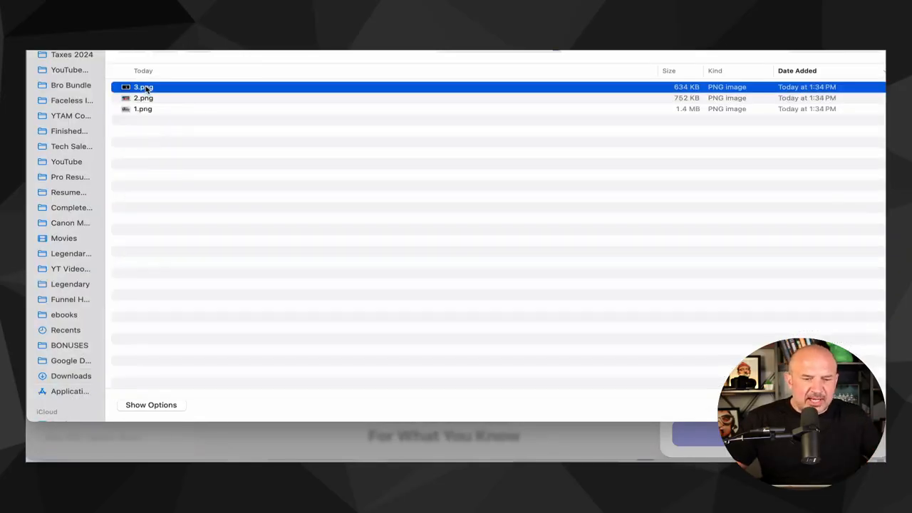
shift+click(145, 110)
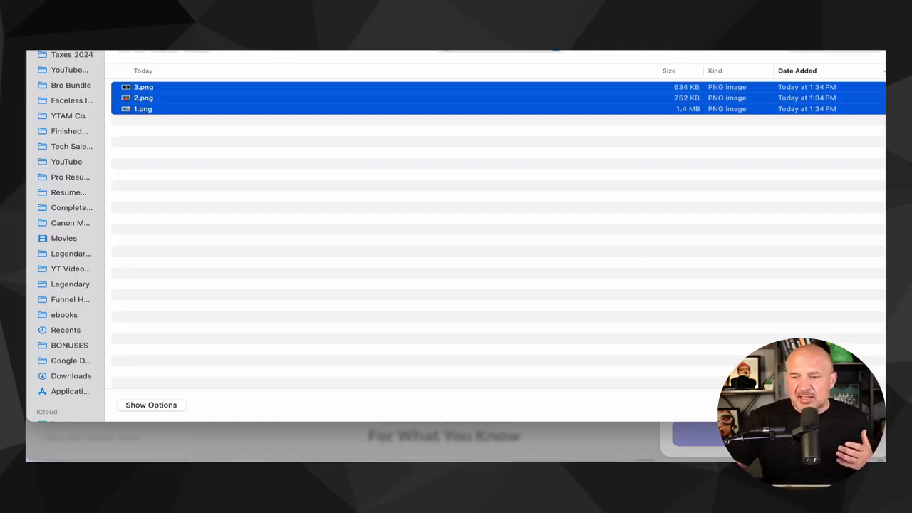
click(860, 404)
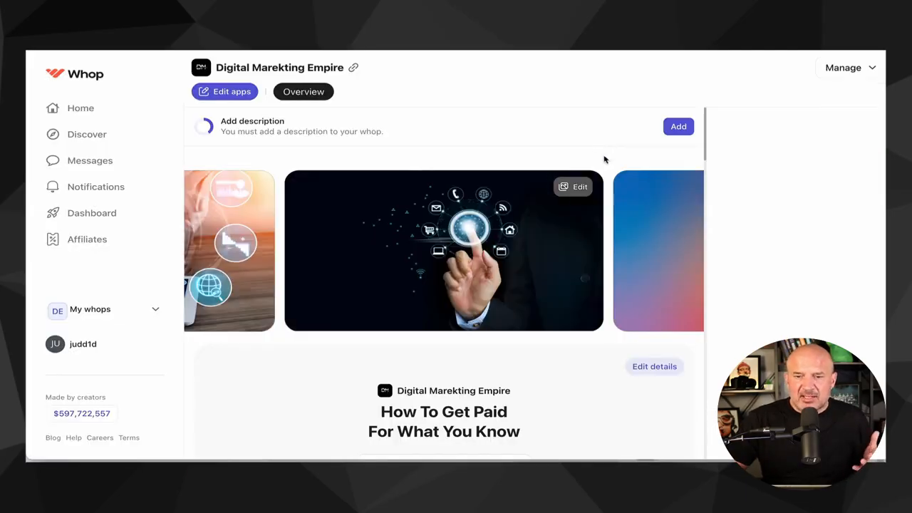
- Set the whop's description to "Digital Marketing training and coaching" in its details
scroll(606, 242, down, 2)
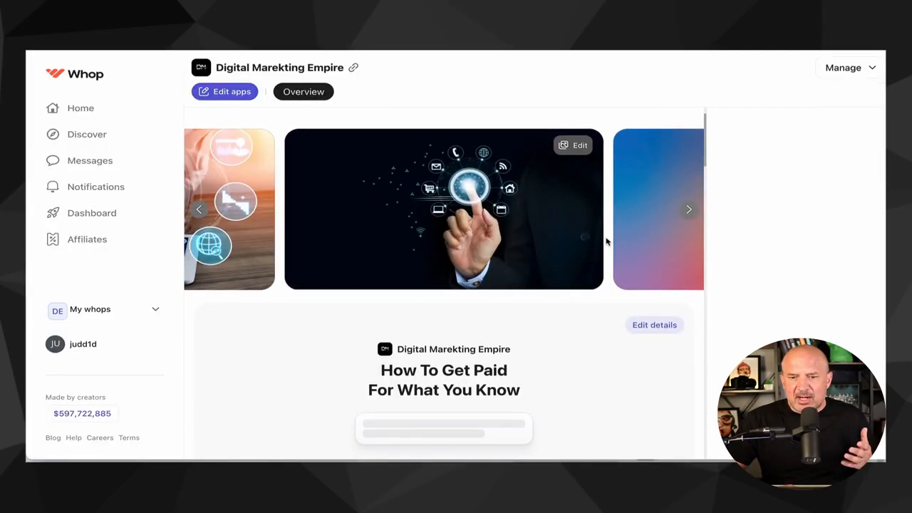
scroll(607, 254, down, 1)
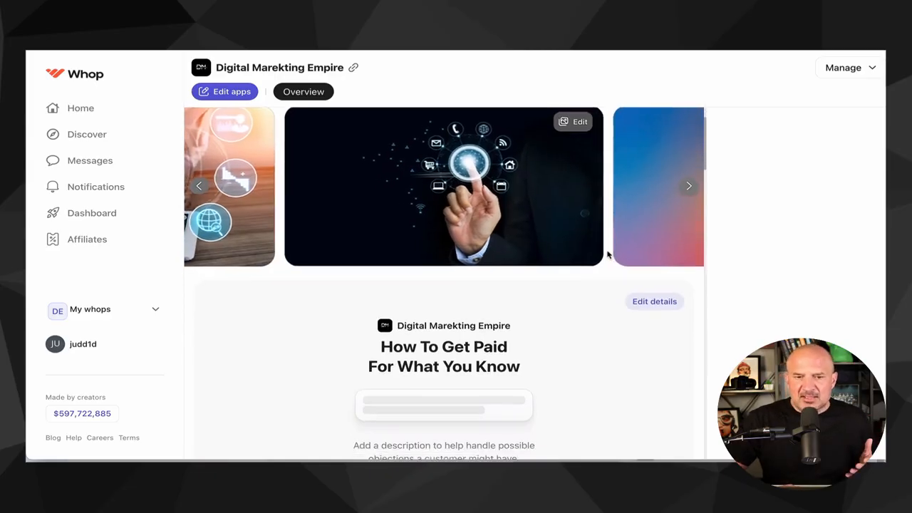
scroll(606, 268, down, 1)
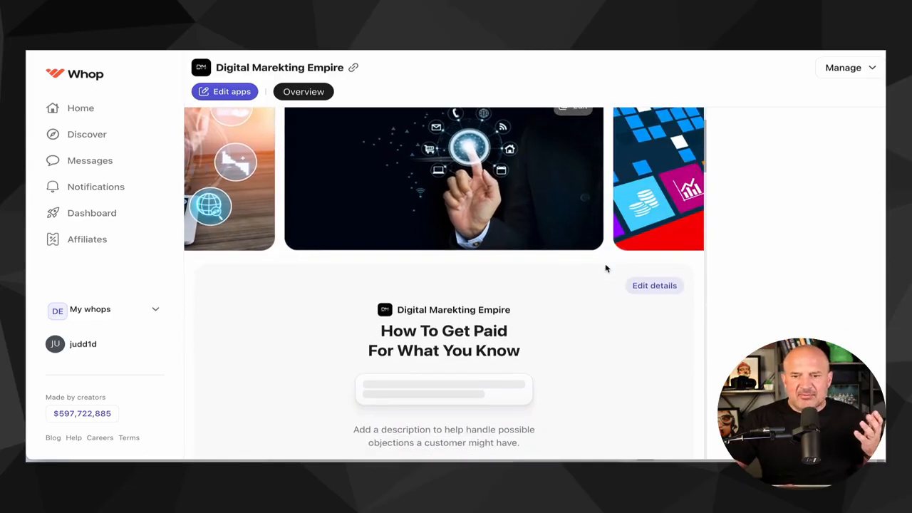
scroll(606, 268, up, 3)
scroll(606, 268, down, 2)
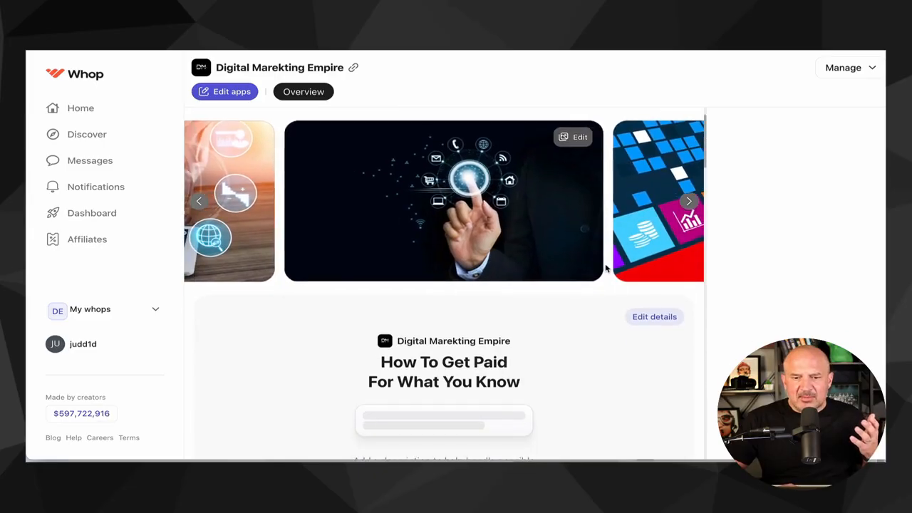
scroll(606, 268, down, 2)
scroll(588, 292, down, 3)
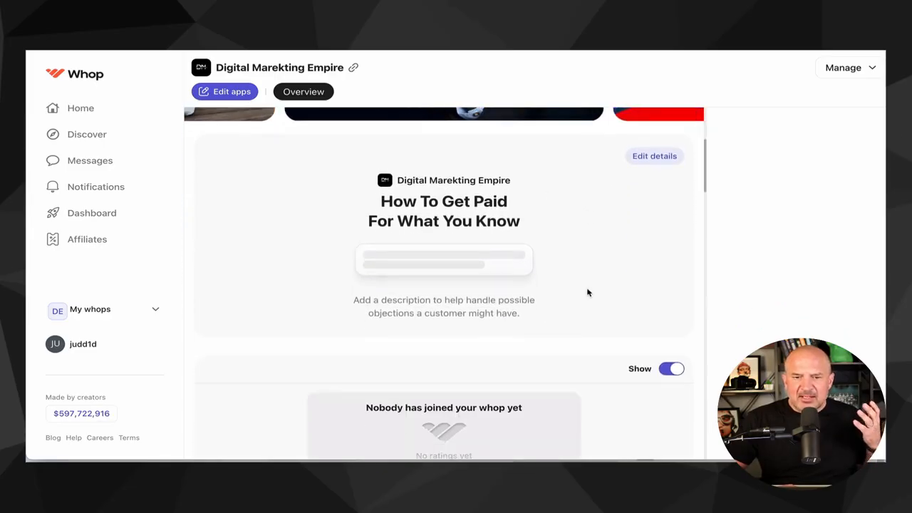
click(645, 155)
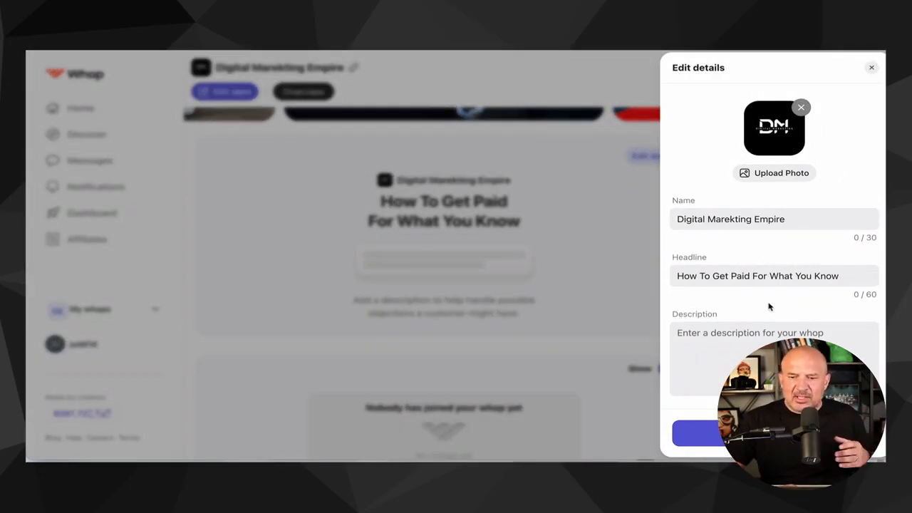
scroll(766, 307, down, 1)
click(703, 308)
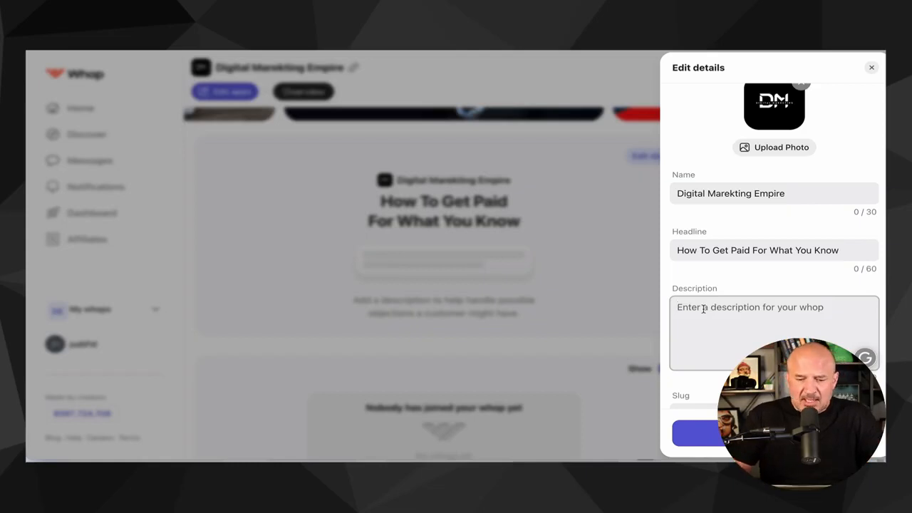
text(Digitsal MAr)
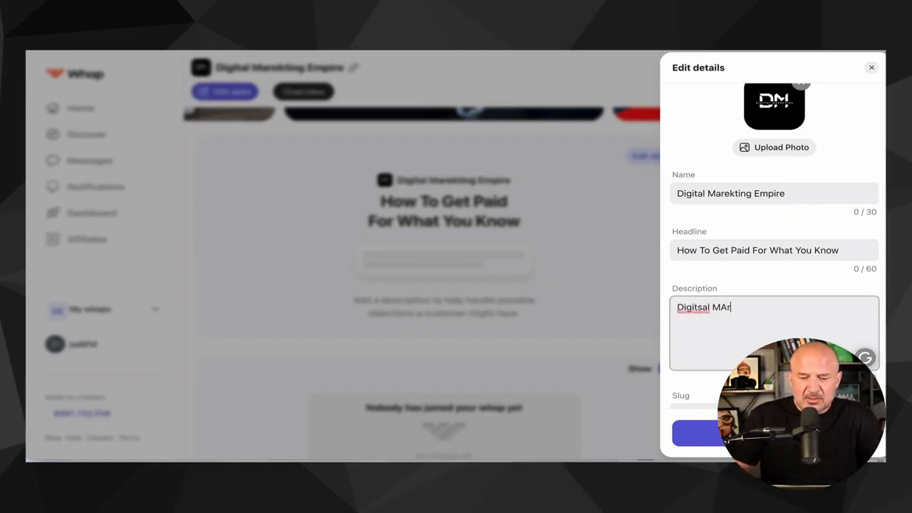
text(keting training and coa)
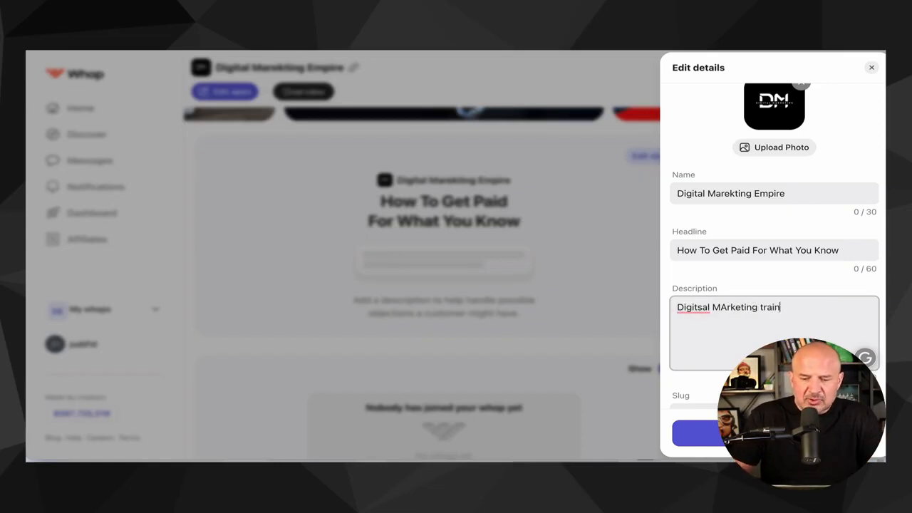
text(ching)
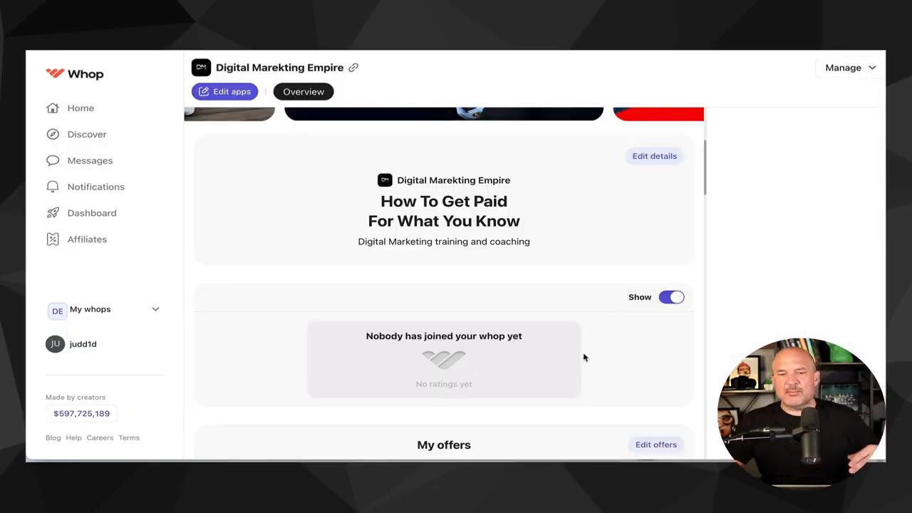
- Turn off the display of the member and ratings section on the overview page
scroll(568, 246, down, 2)
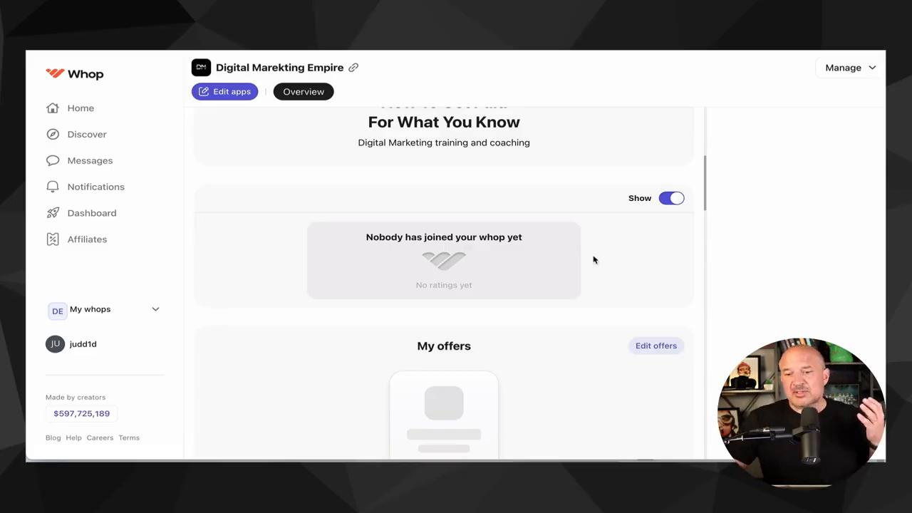
click(675, 199)
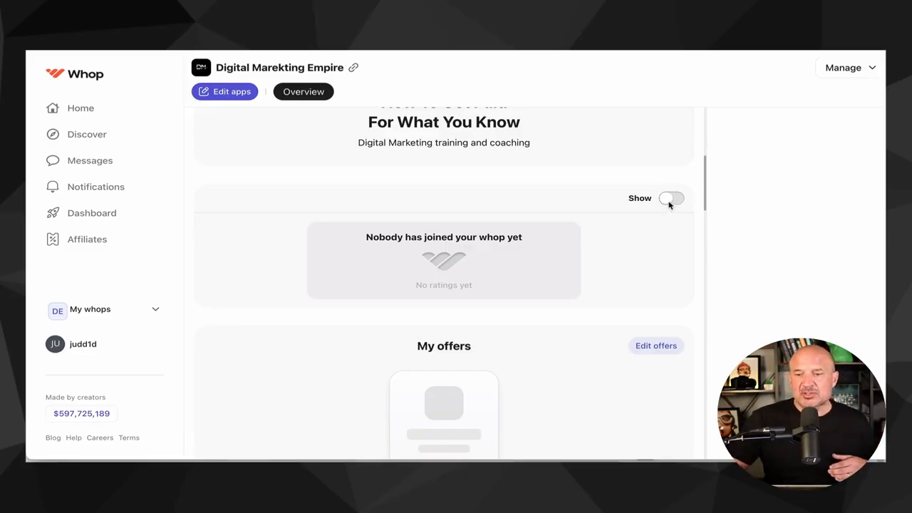
- Open the list of new apps available for the "Here's what you'll get" section of the overview page
click(670, 201)
scroll(643, 238, down, 4)
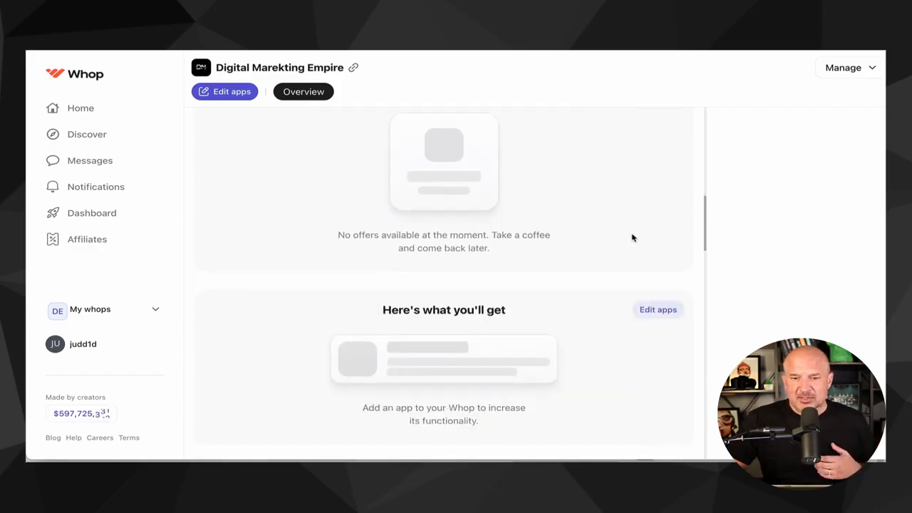
scroll(549, 221, down, 1)
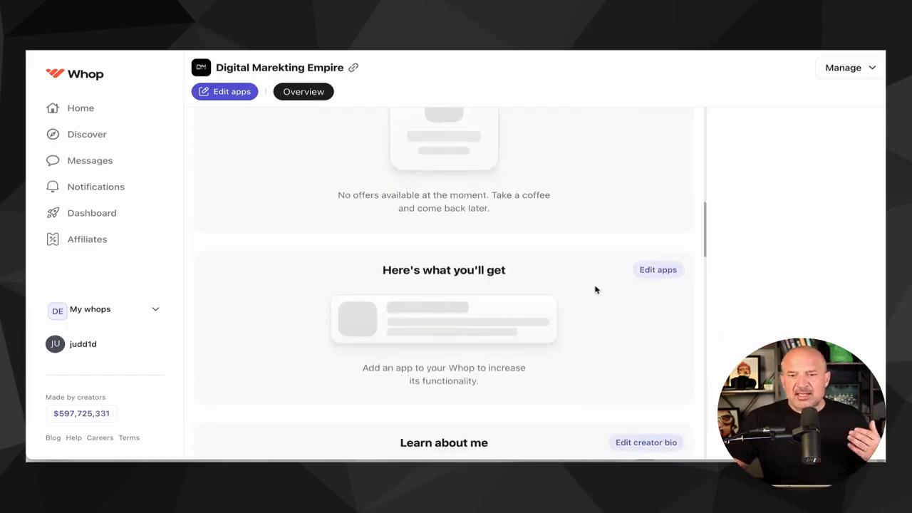
scroll(598, 285, down, 1)
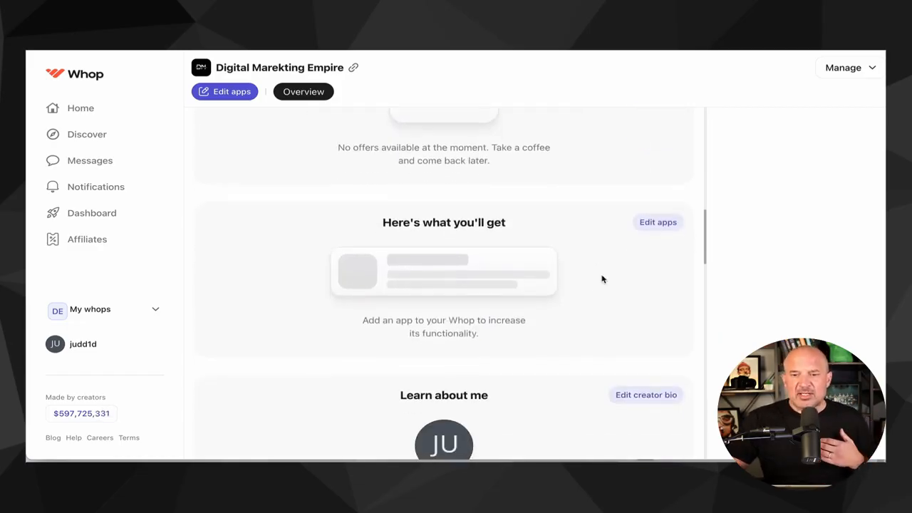
click(657, 223)
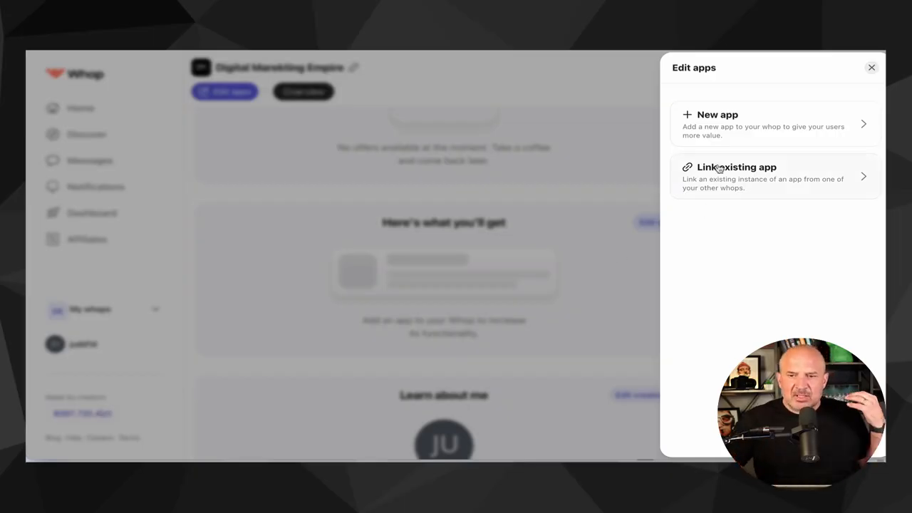
click(719, 134)
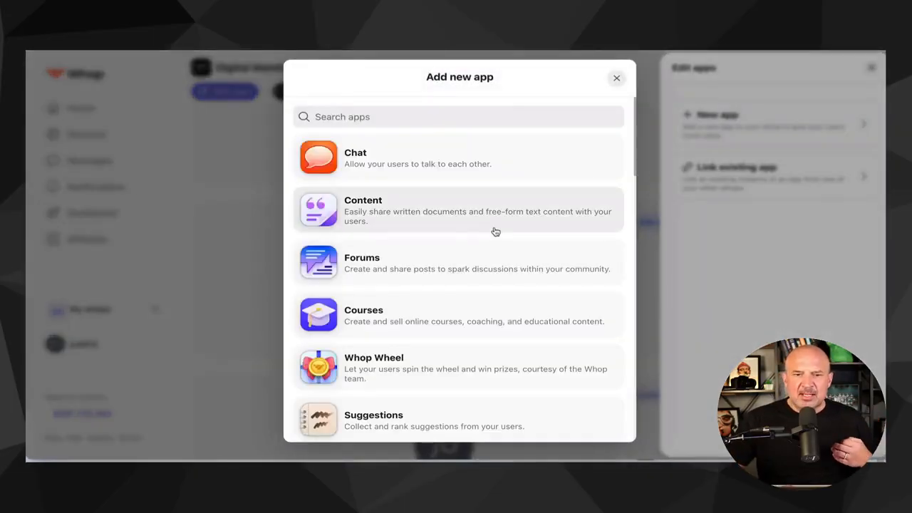
- Look through the apps that can be added to the whop, including Calendar Bookings, Links, Discord and Bounties App
scroll(452, 254, down, 3)
scroll(453, 255, down, 3)
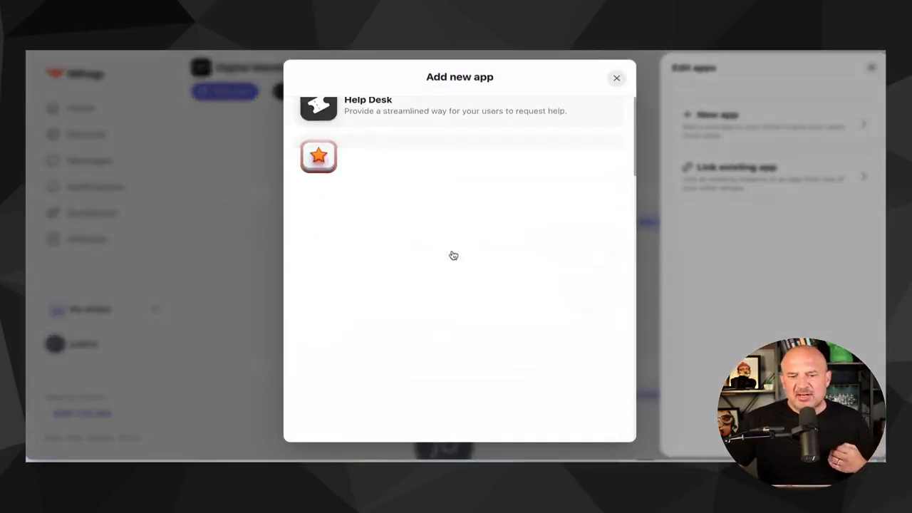
scroll(452, 309, down, 5)
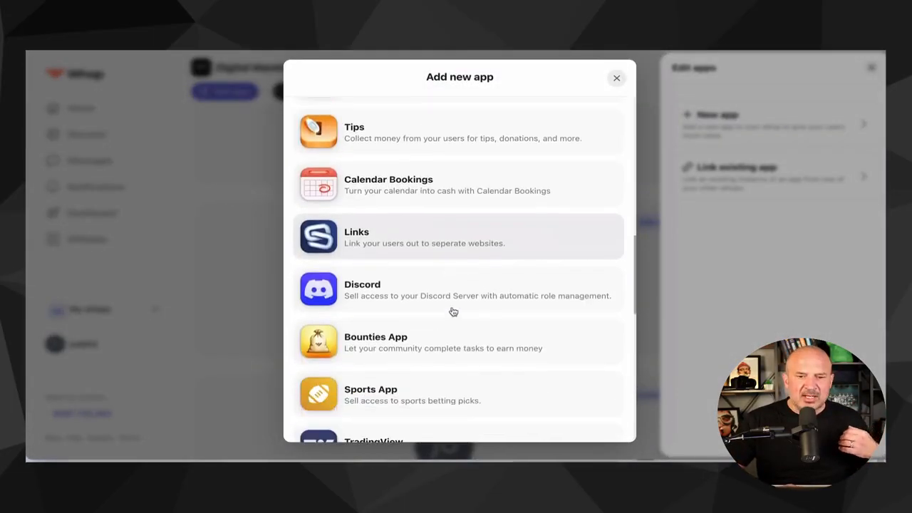
scroll(453, 311, up, 4)
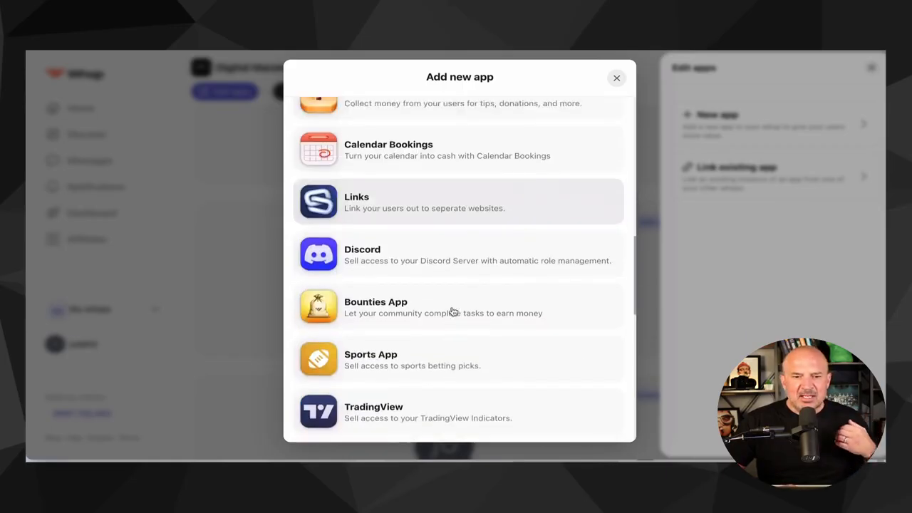
scroll(480, 256, up, 1)
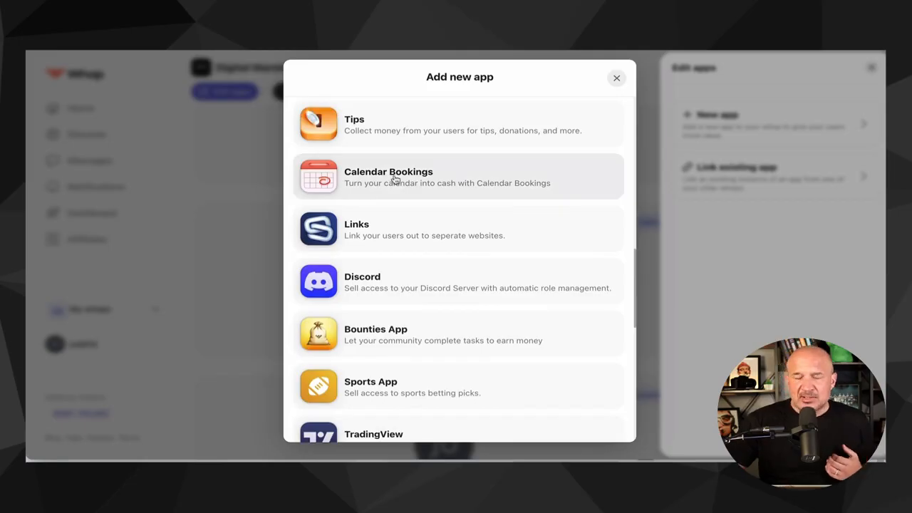
scroll(482, 283, down, 1)
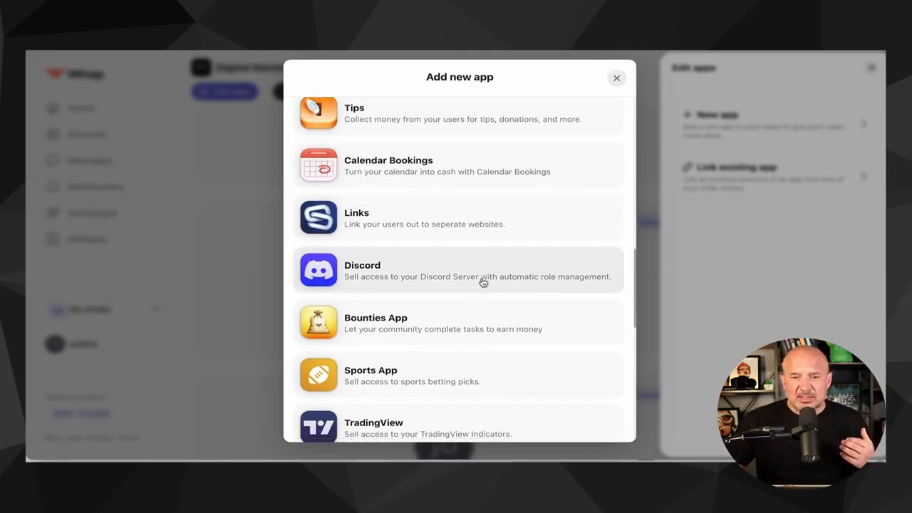
scroll(421, 203, up, 1)
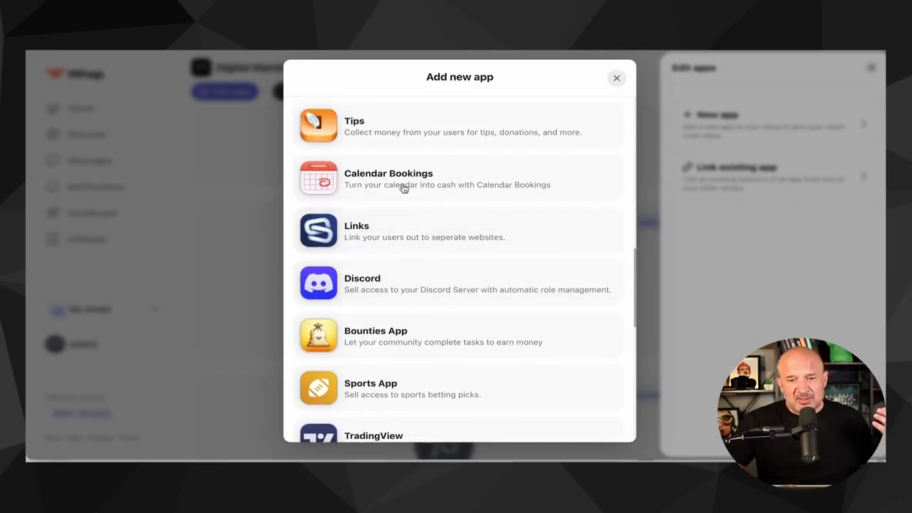
scroll(430, 245, down, 3)
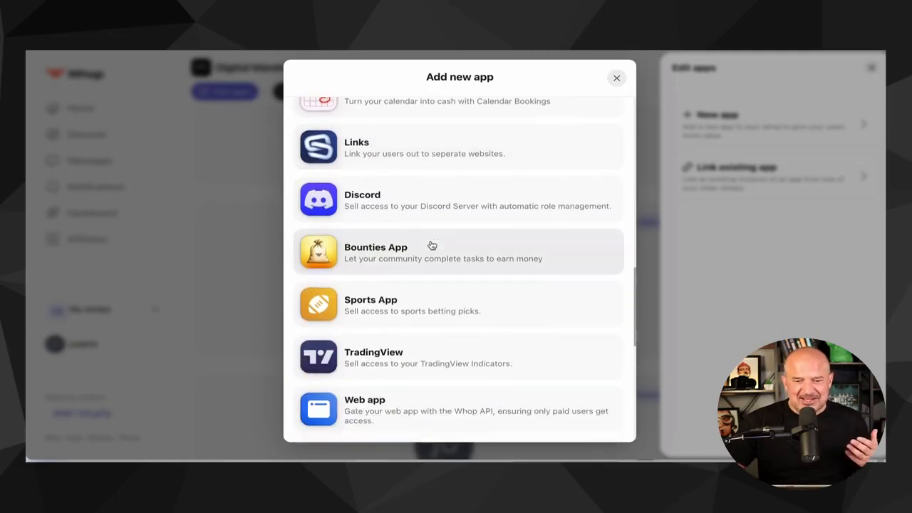
scroll(432, 245, up, 10)
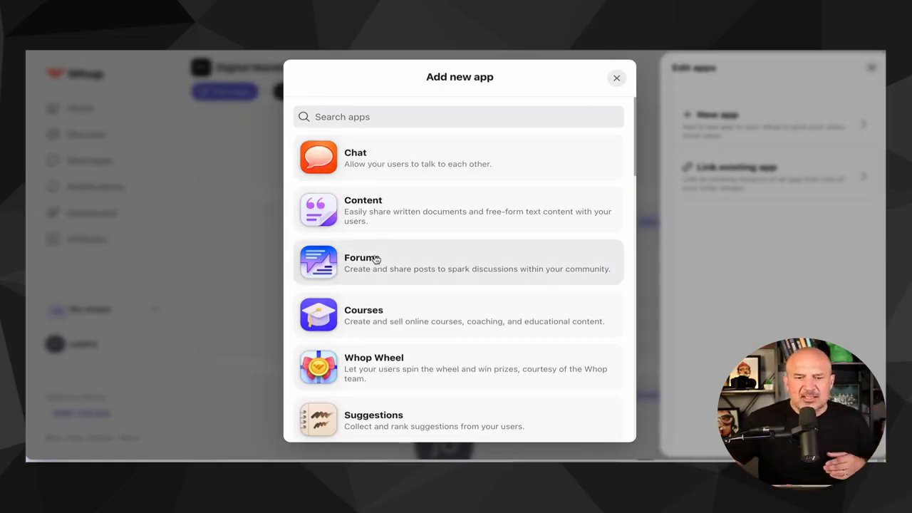
- Add the Courses app to the whop and open its management view
click(382, 319)
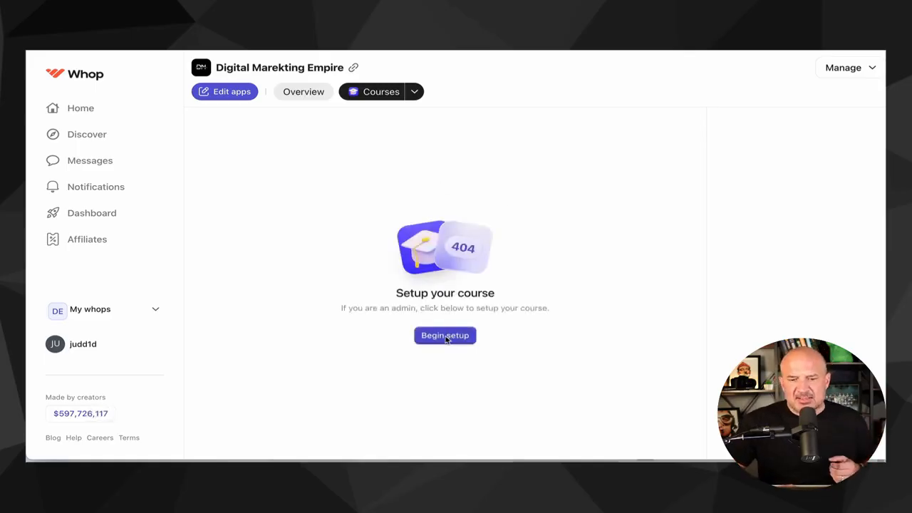
click(414, 91)
click(234, 148)
click(416, 92)
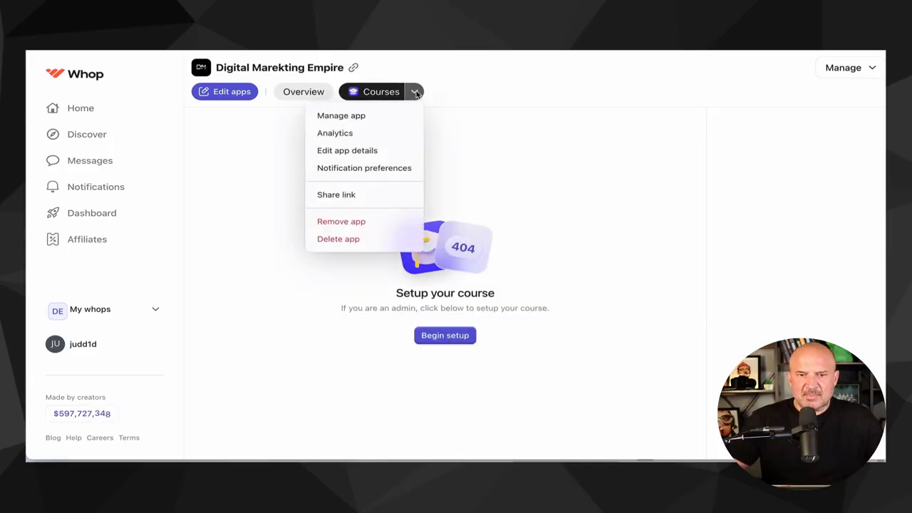
click(350, 119)
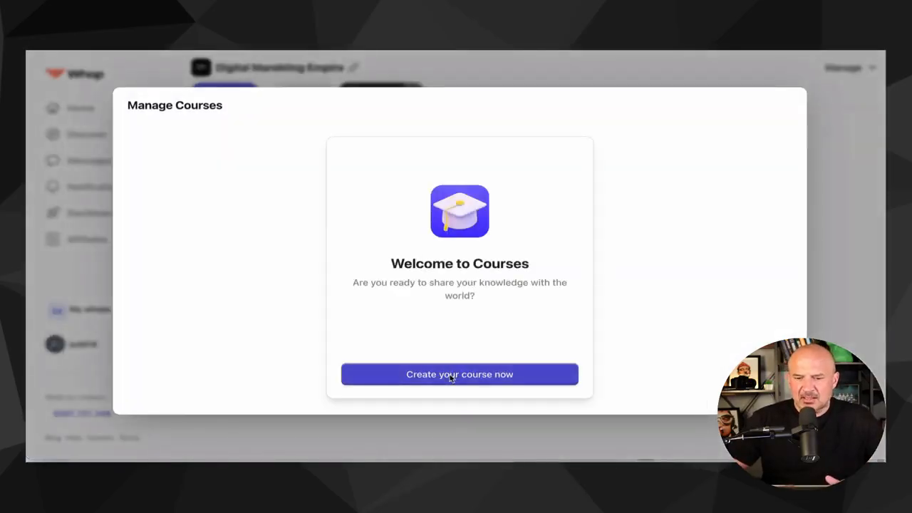
- Begin creating a course and give it the name "Digital 101"
click(450, 376)
click(398, 261)
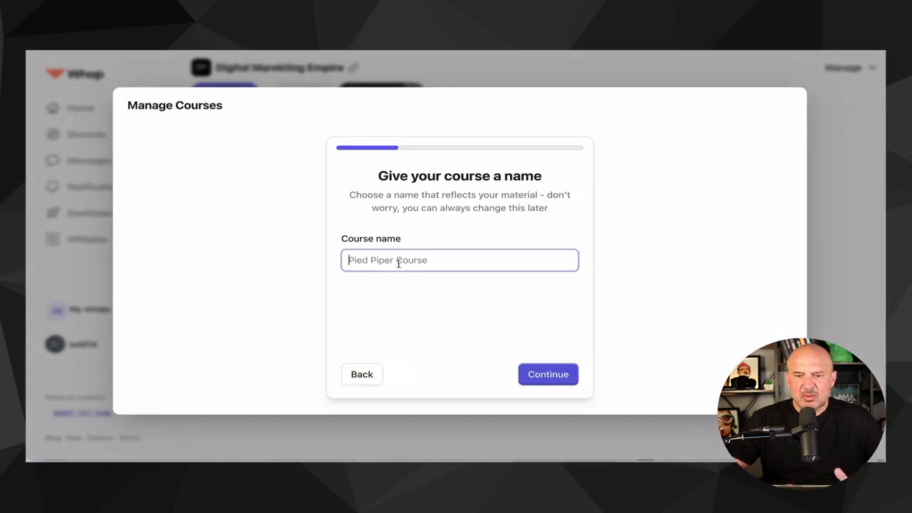
text(Digi)
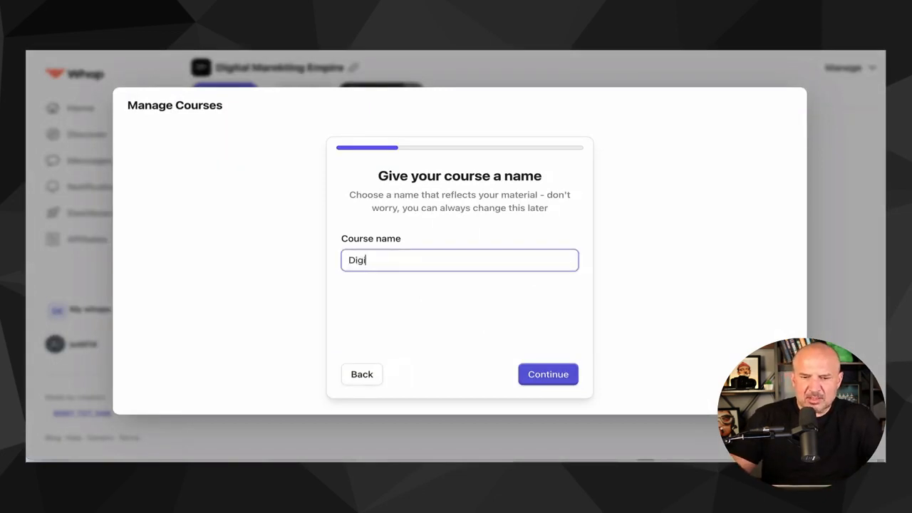
text(tal )
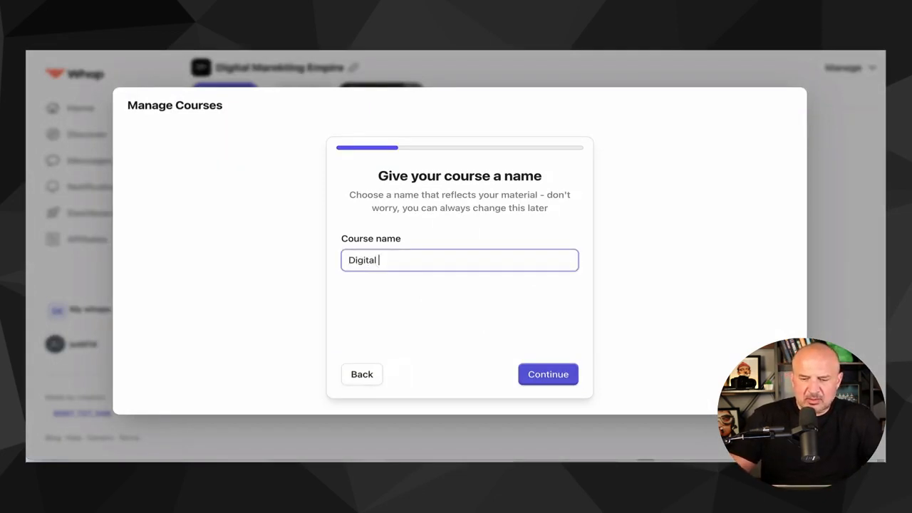
text(101)
click(543, 372)
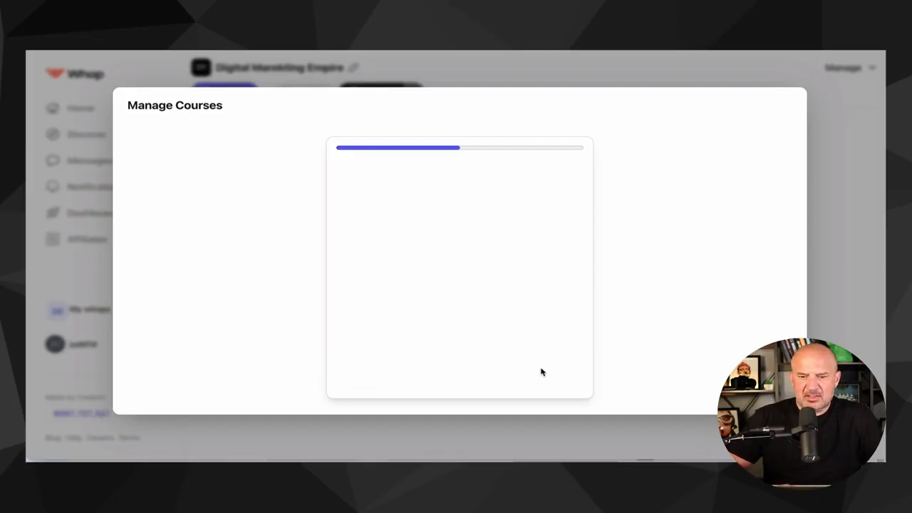
- Set the course tagline to "Start Here" and continue the course setup
click(393, 260)
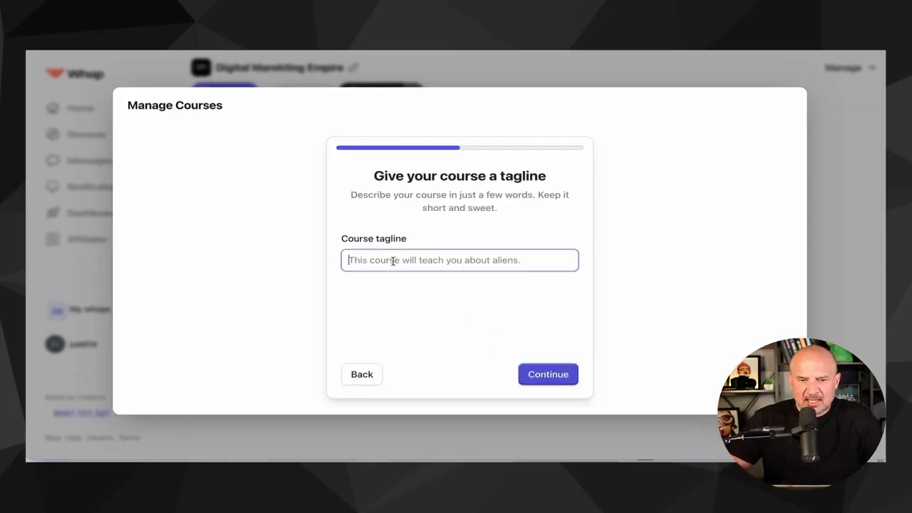
text(Start)
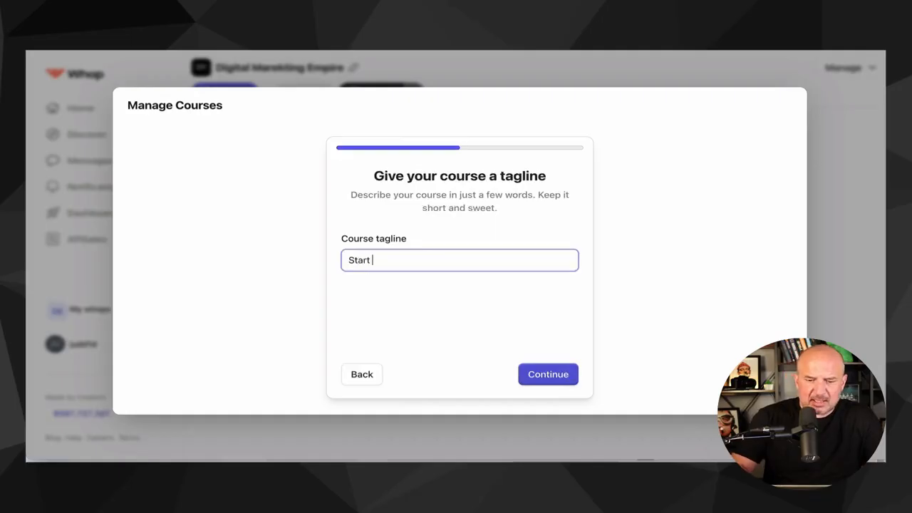
text( Here)
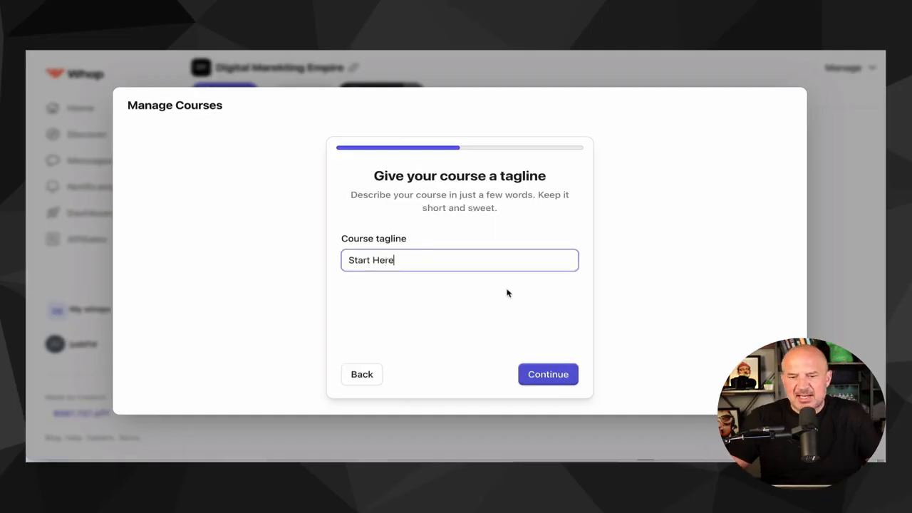
click(543, 377)
- Set the course description to "digital marketing training" and finish the course setup
click(450, 288)
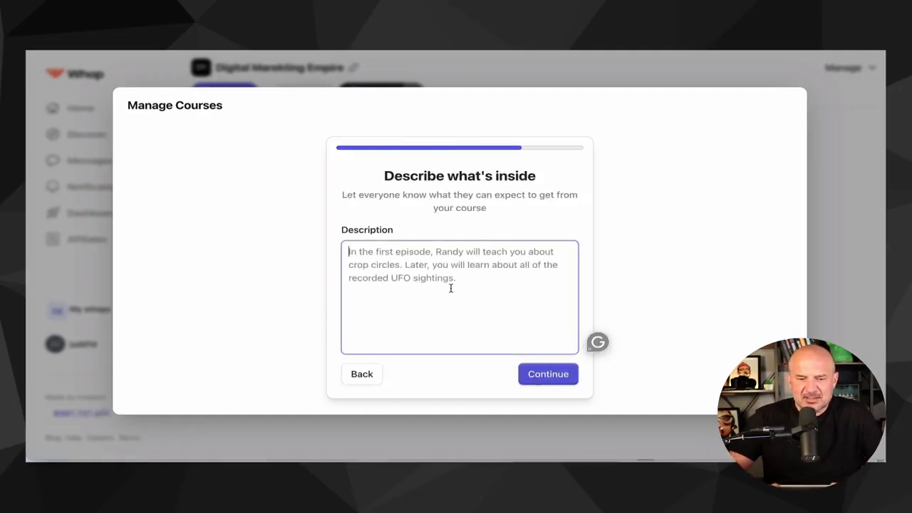
text(digital)
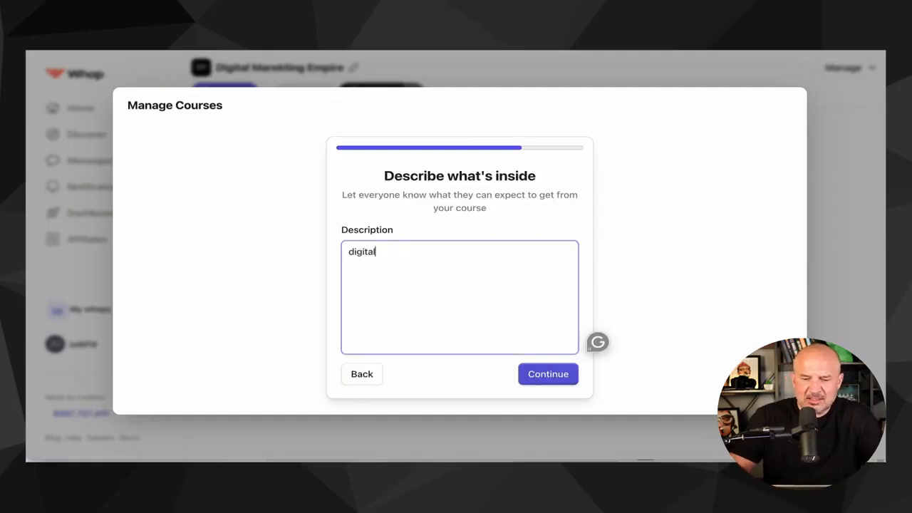
text( amrketing trai)
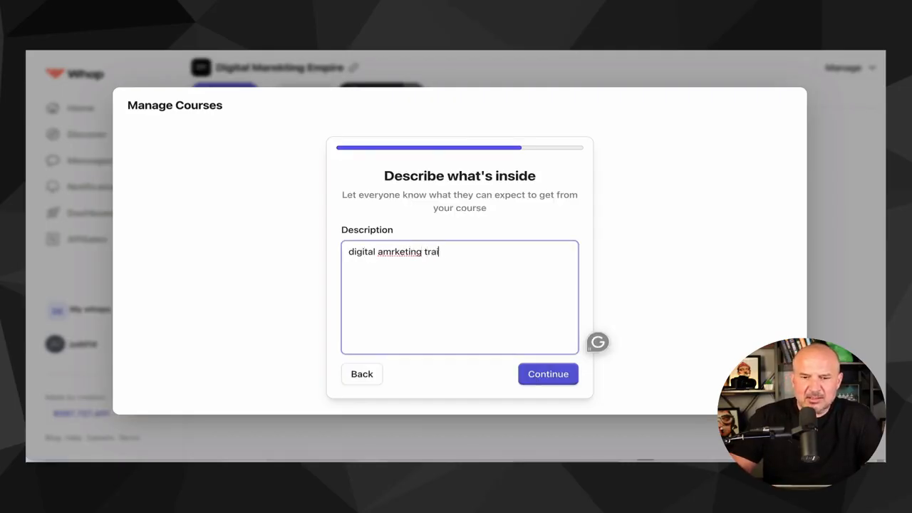
text(ning)
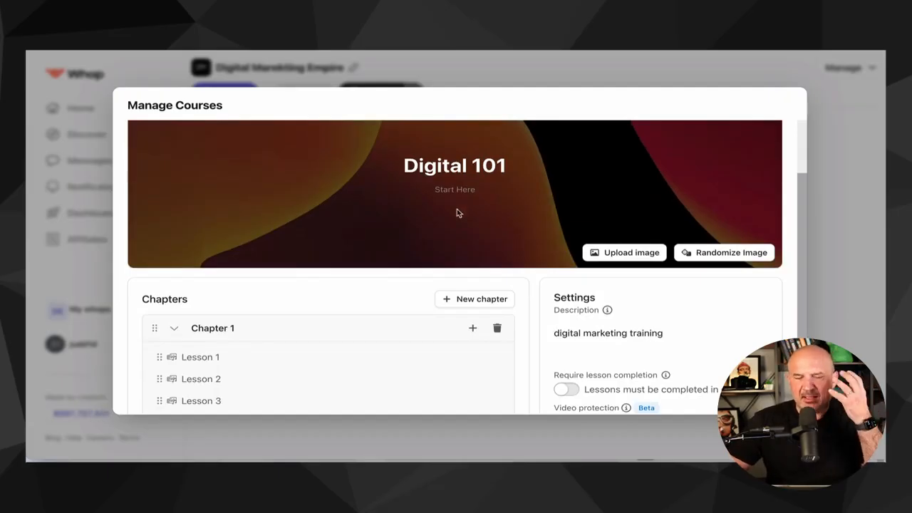
- Add a new chapter below Chapter 1 in the Digital 101 course
scroll(427, 212, down, 1)
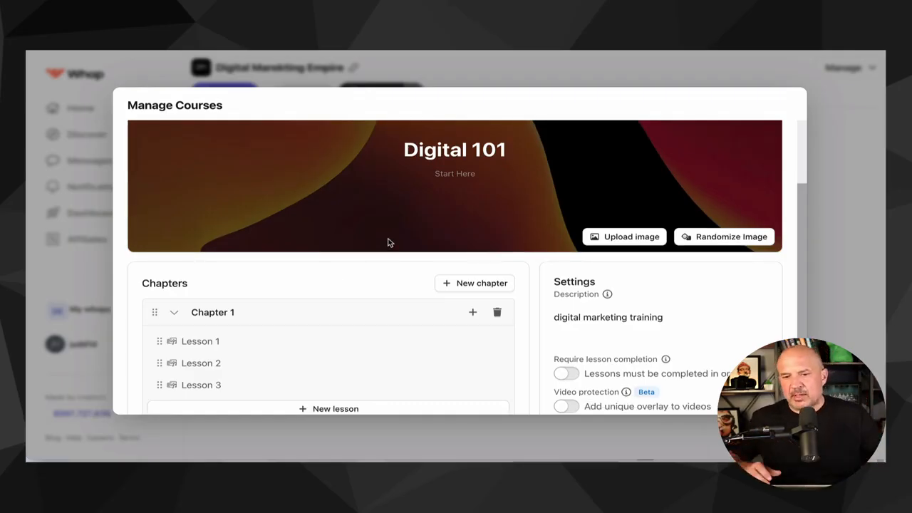
scroll(352, 271, down, 1)
scroll(352, 270, down, 2)
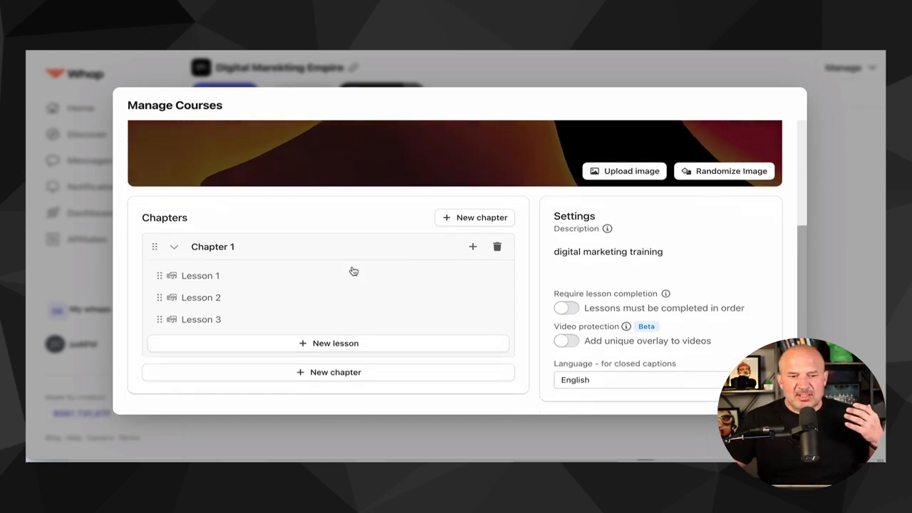
double_click(210, 246)
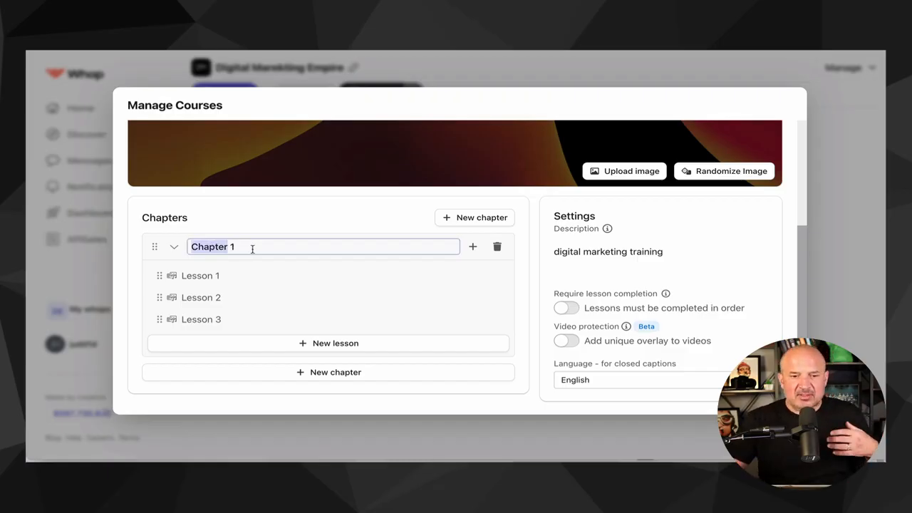
click(237, 246)
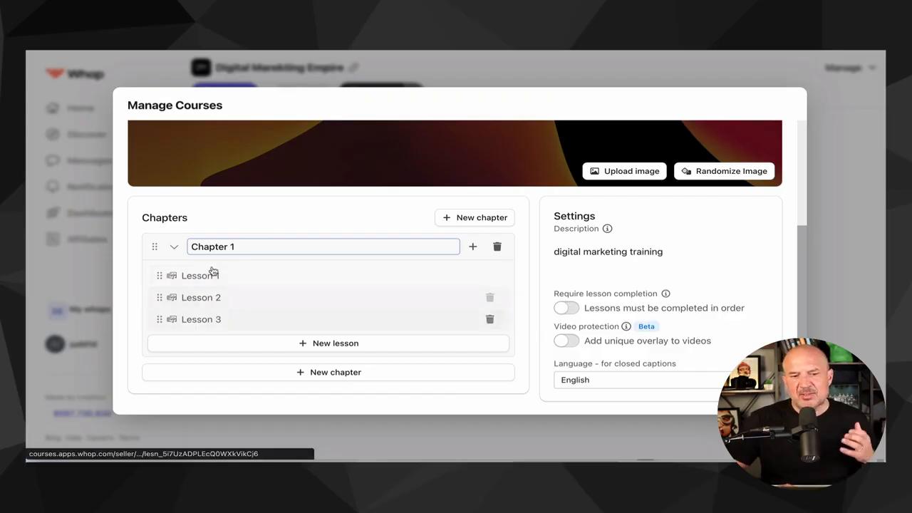
click(318, 375)
scroll(382, 332, down, 1)
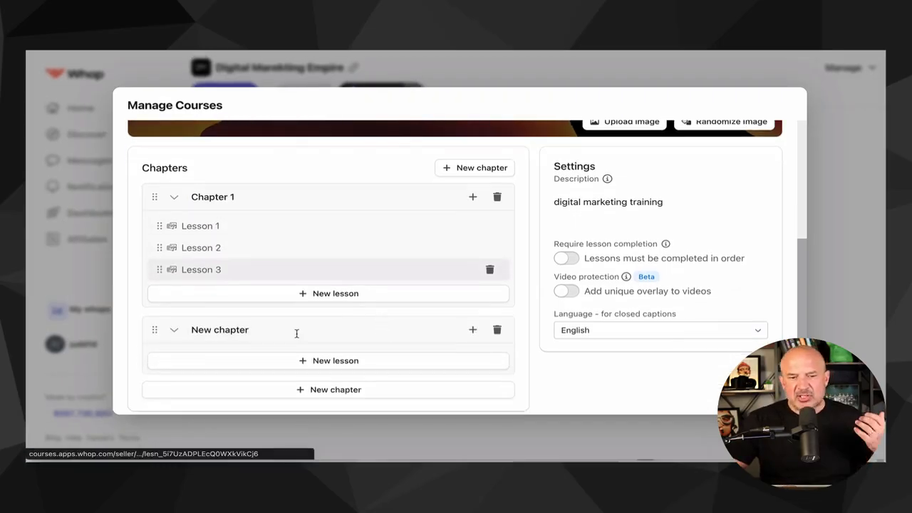
- Rename Chapter 1 of the Digital 101 course to "Module 1 - Getting Started"
click(204, 196)
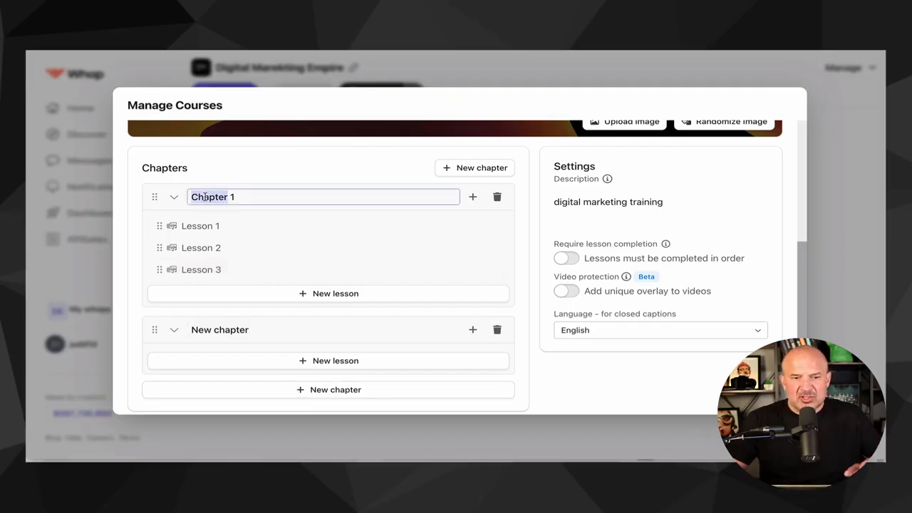
click(253, 198)
key(ctrl+a)
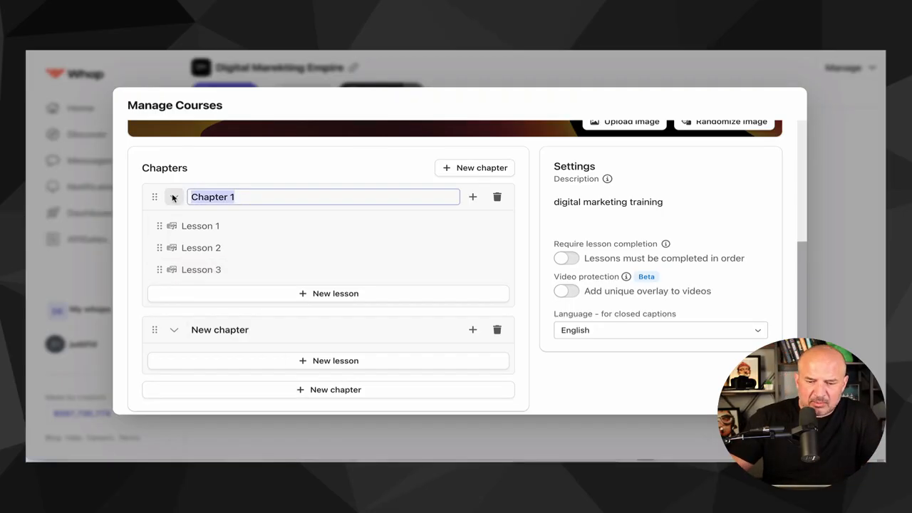
text(Module)
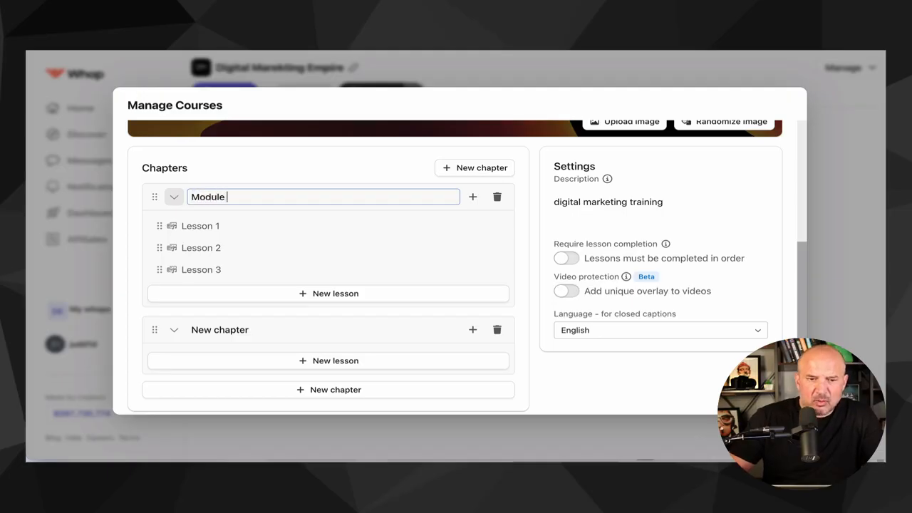
text( 1 - )
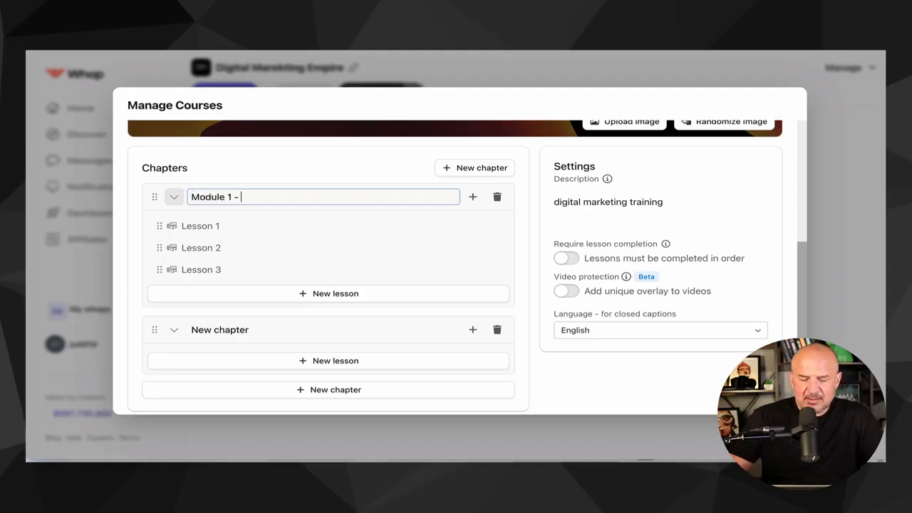
text(Gettin)
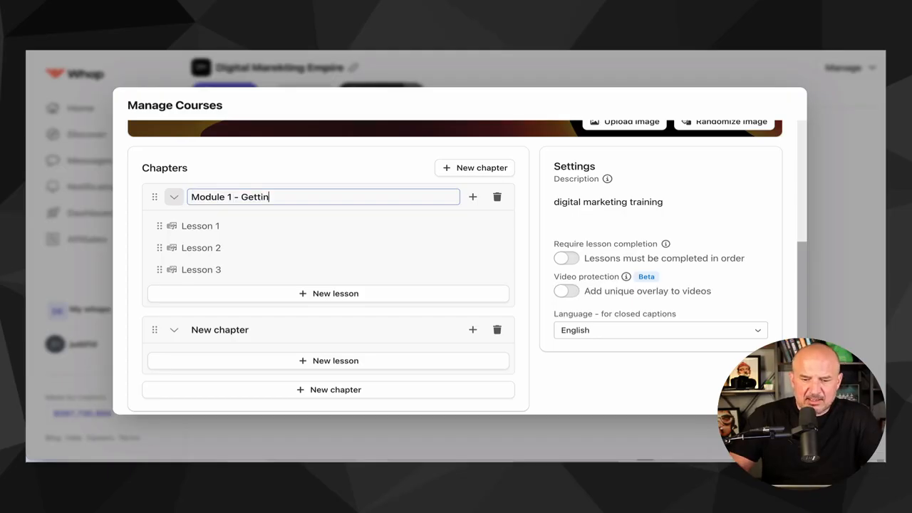
text(g Started)
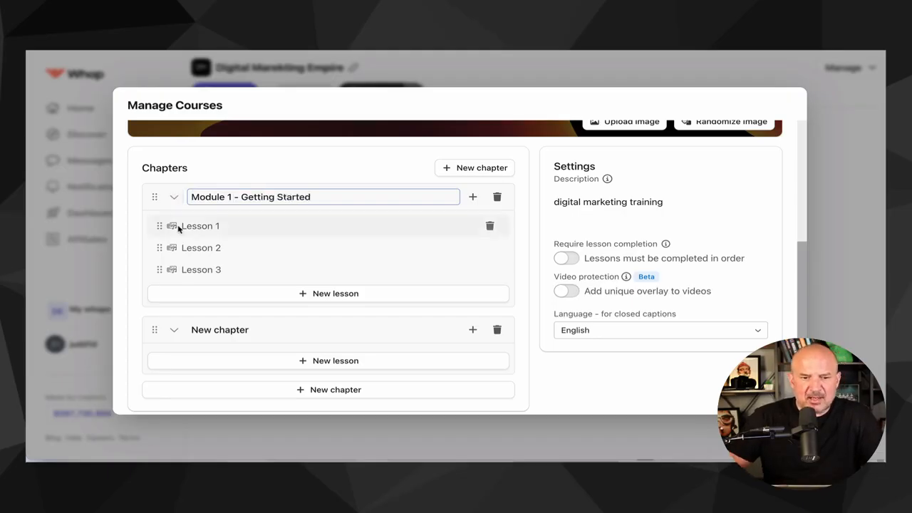
- Upload the video "DIAD Training 1 - Welcome .mp4" from the YouTube folder to Lesson 1
click(191, 226)
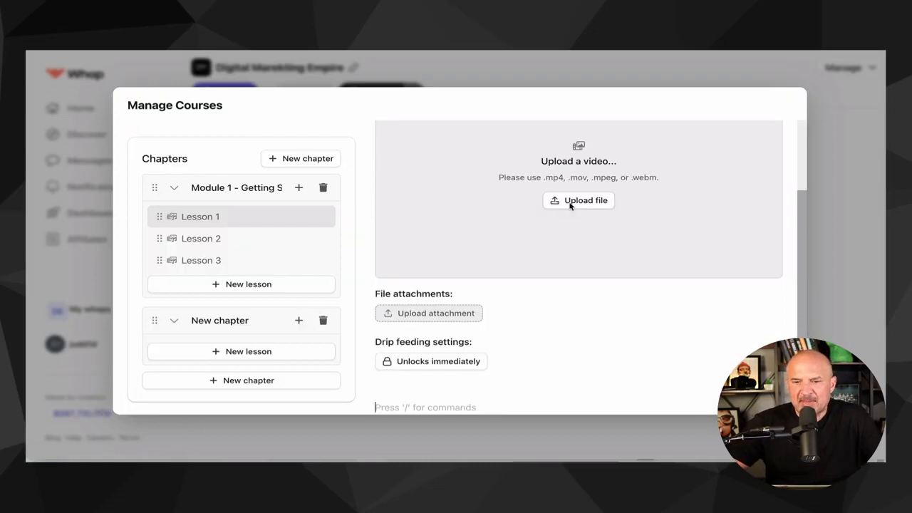
click(570, 203)
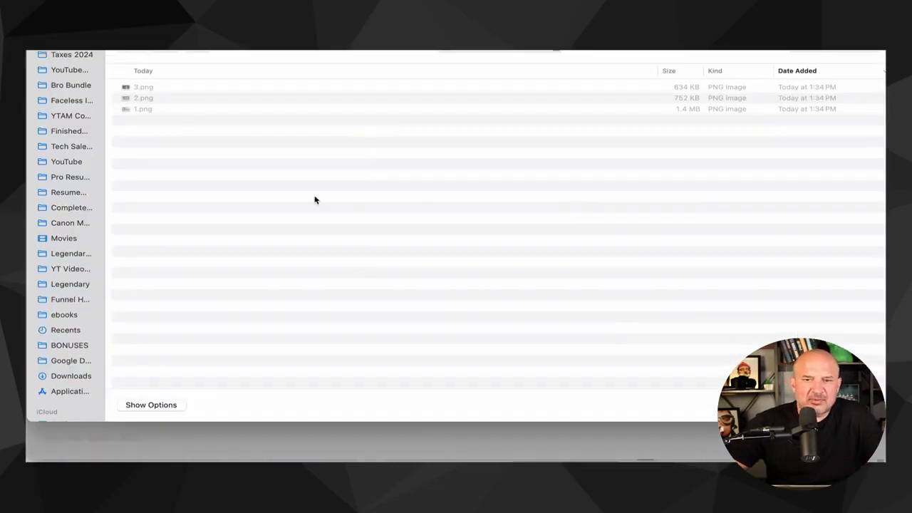
click(83, 73)
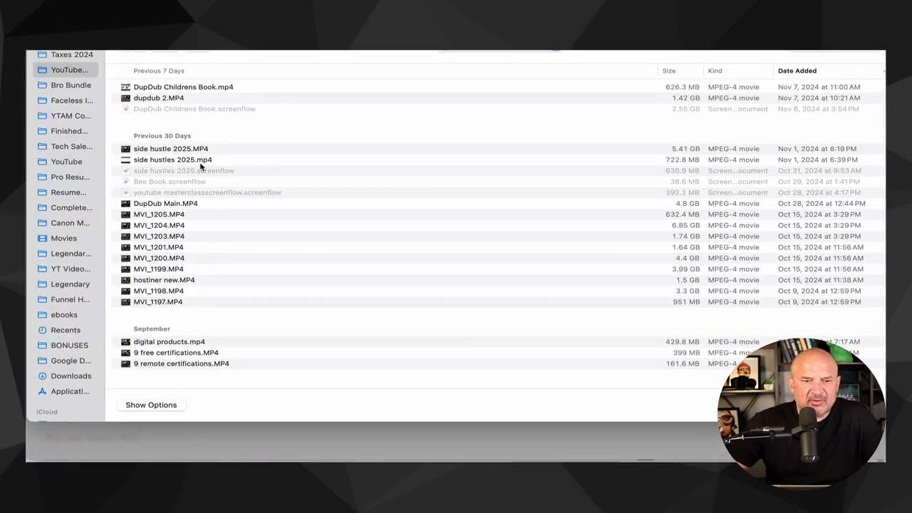
scroll(203, 312, down, 10)
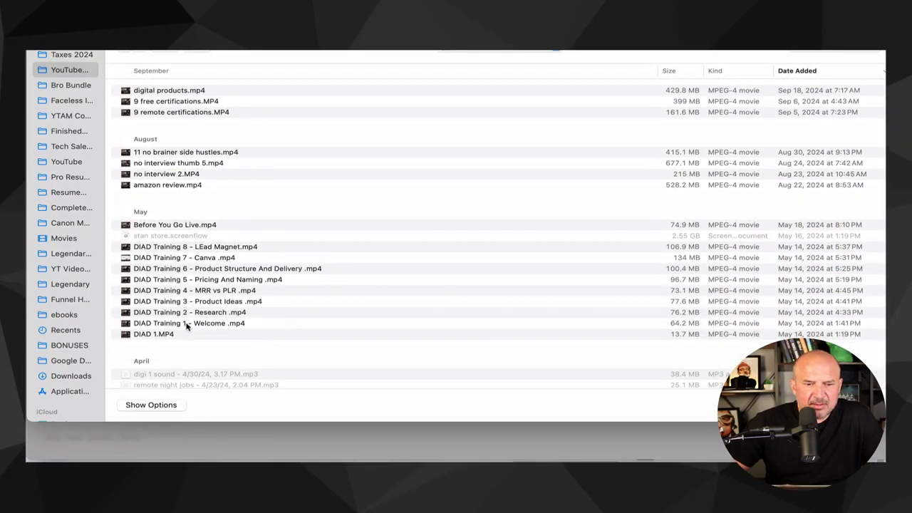
double_click(187, 324)
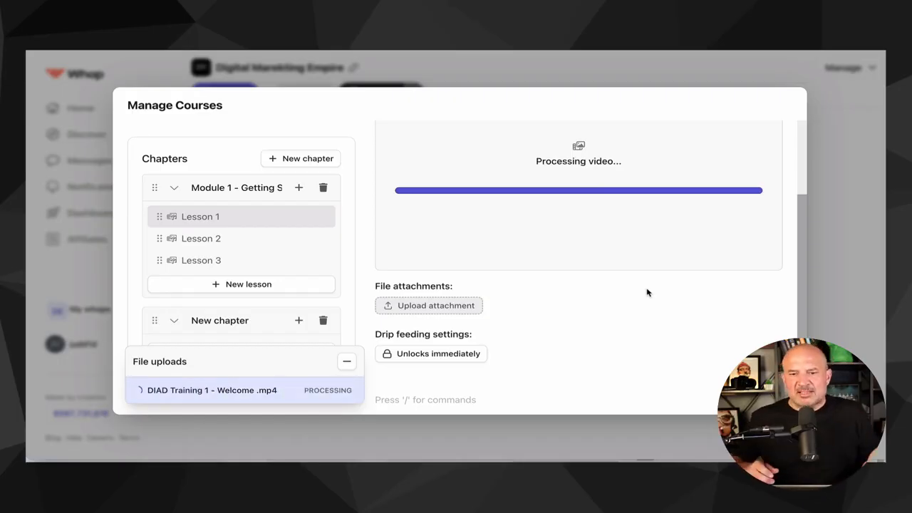
scroll(632, 315, up, 3)
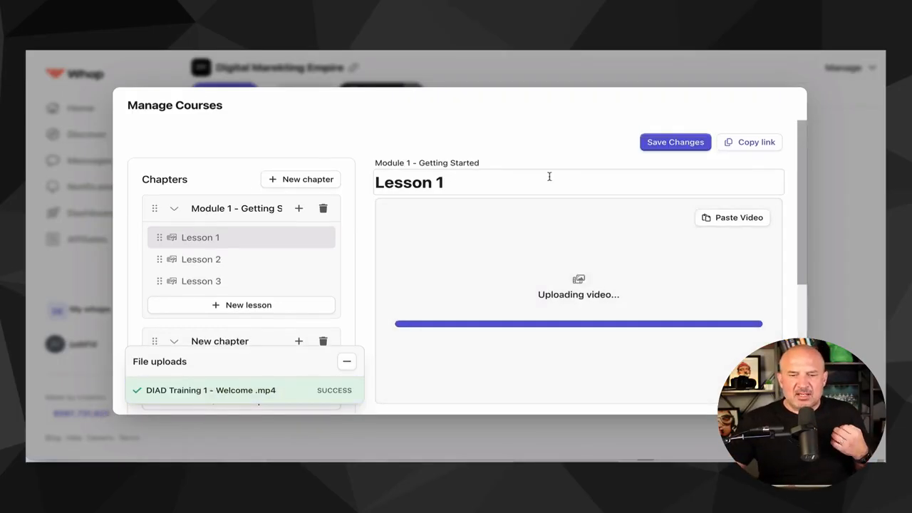
scroll(525, 255, down, 1)
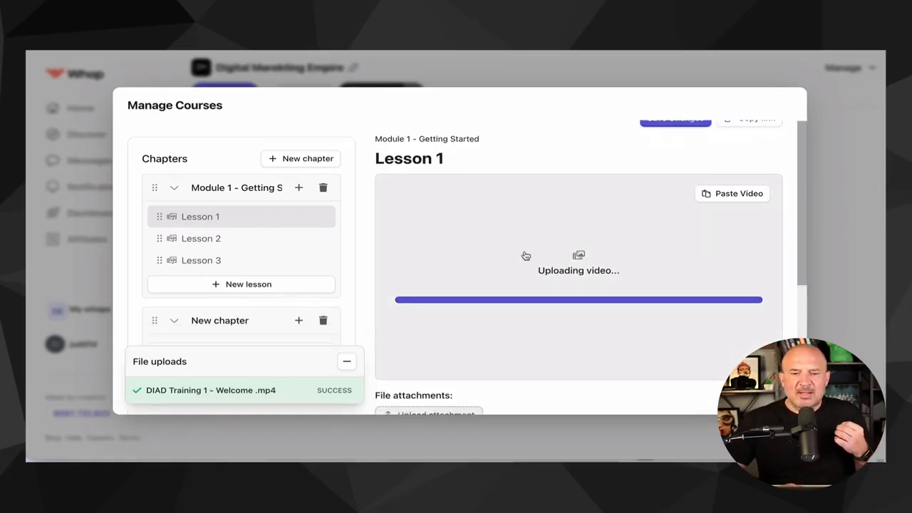
scroll(525, 256, down, 5)
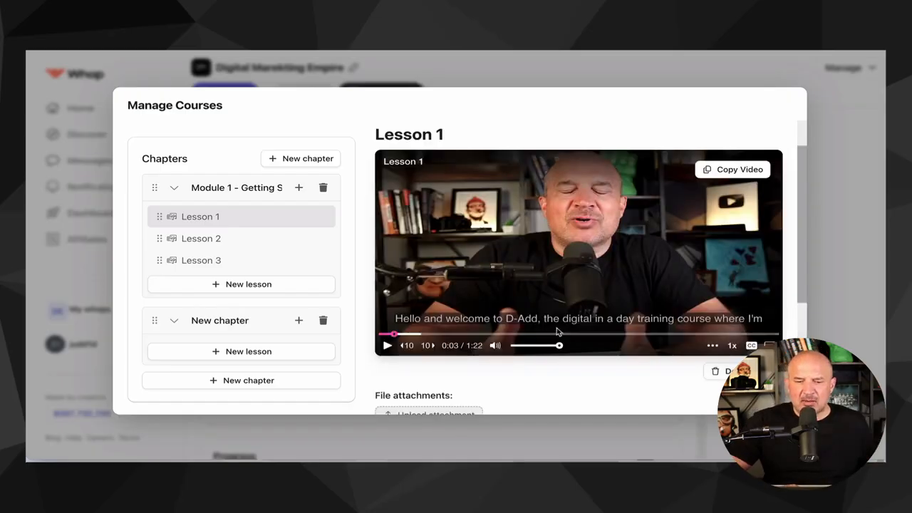
- Check Lesson 1's attachment and drip feeding options, close the course editor and review the Digital 101 course page
scroll(556, 332, down, 3)
click(404, 320)
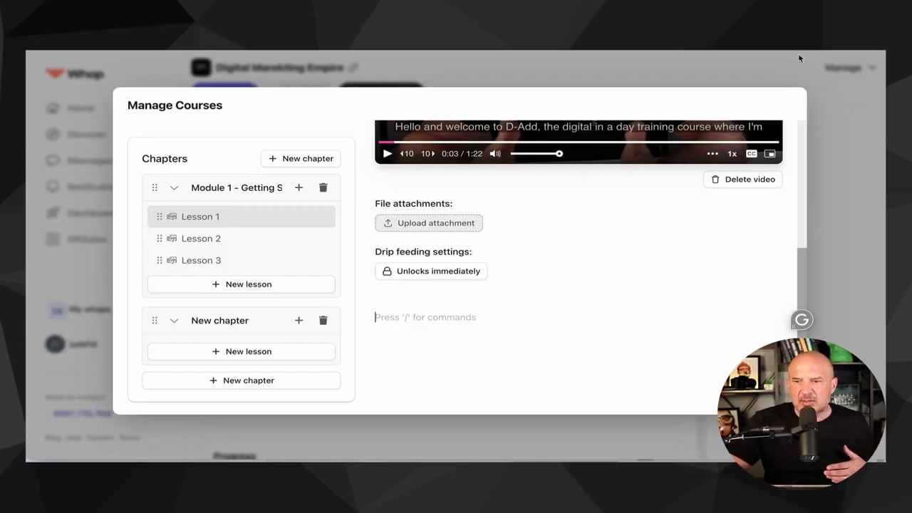
click(829, 118)
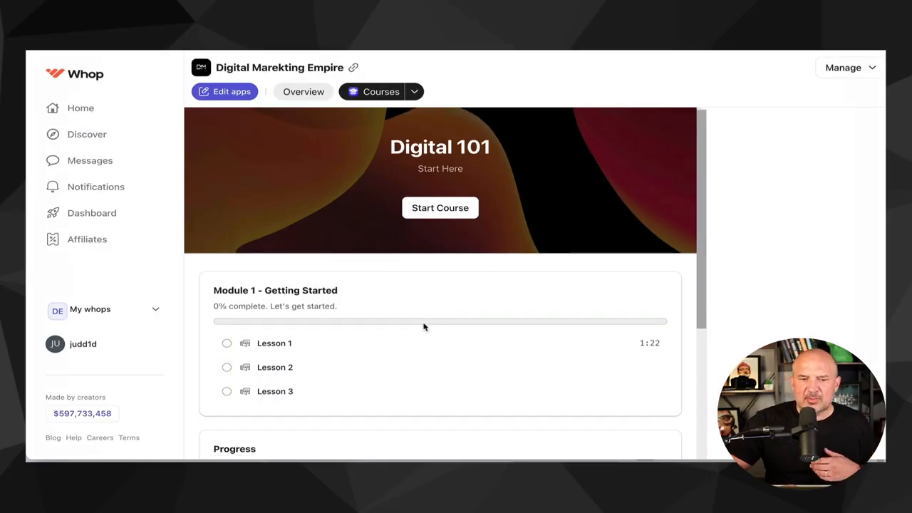
scroll(423, 325, down, 5)
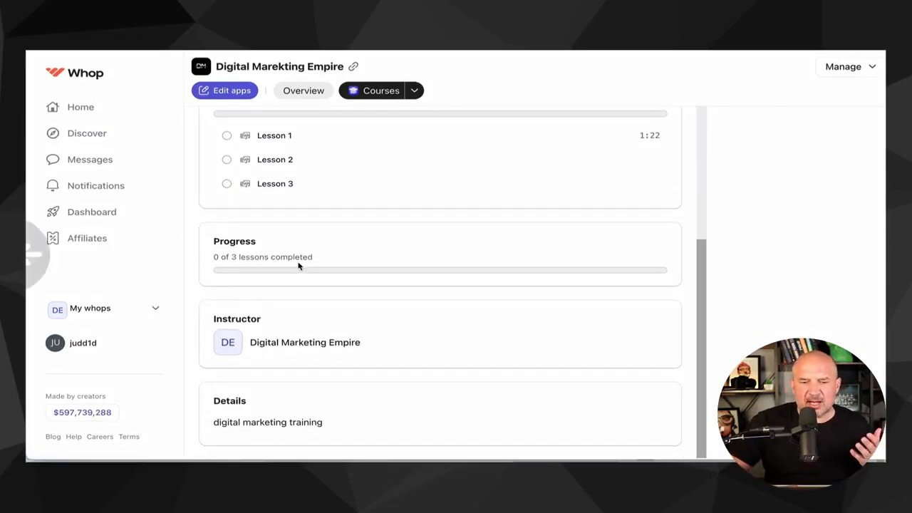
scroll(356, 263, down, 1)
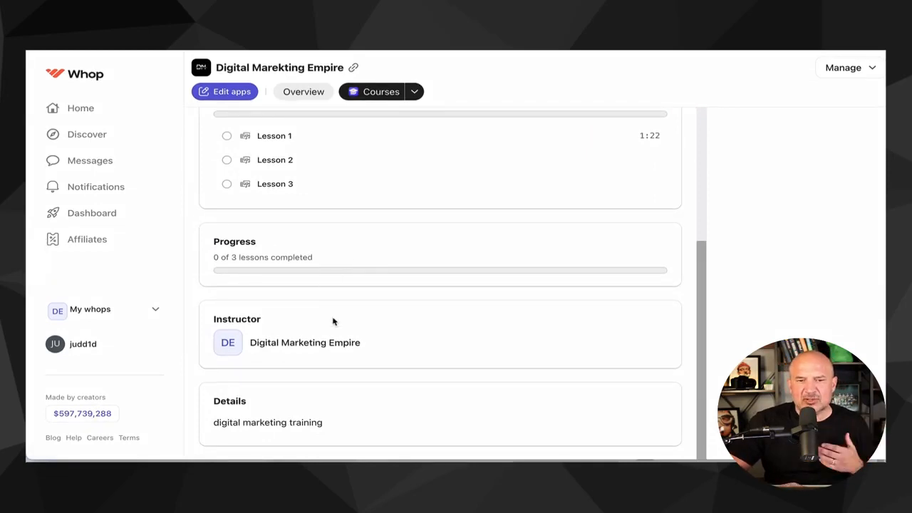
scroll(335, 324, up, 5)
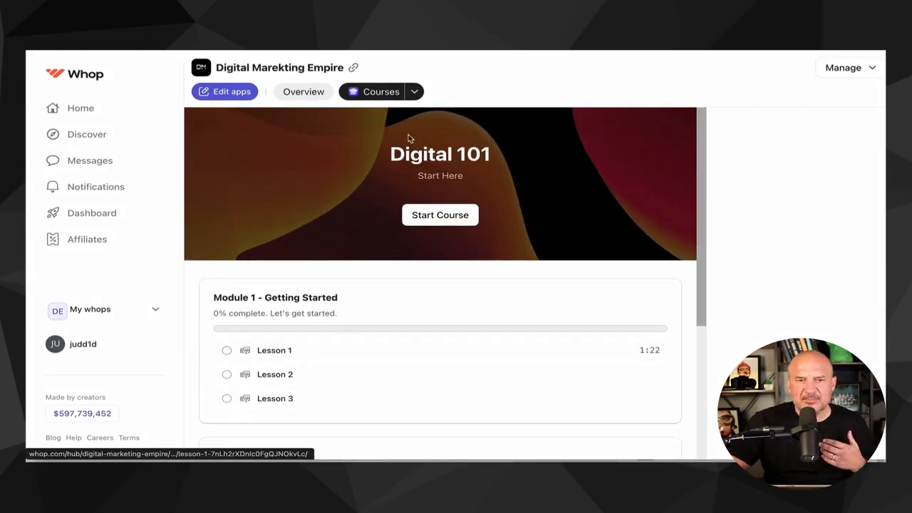
- Add the Chat app to the storefront and close the app editor
click(230, 92)
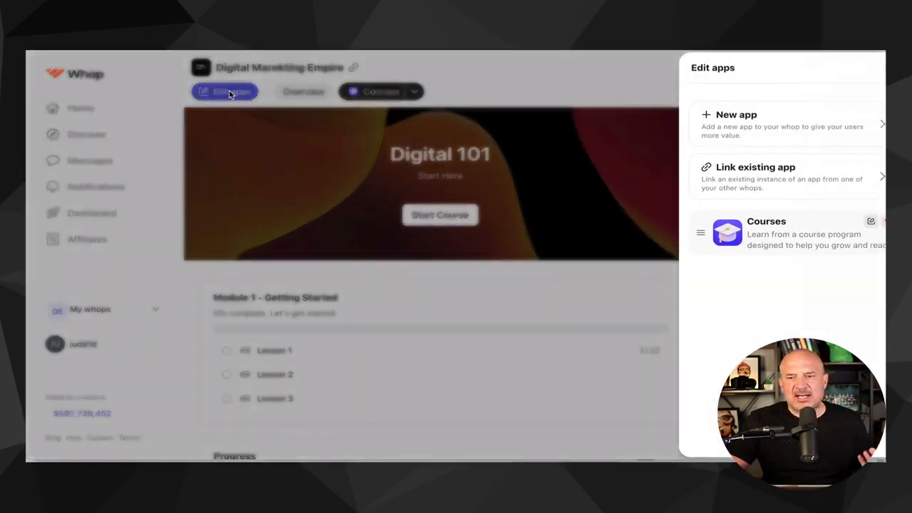
click(719, 115)
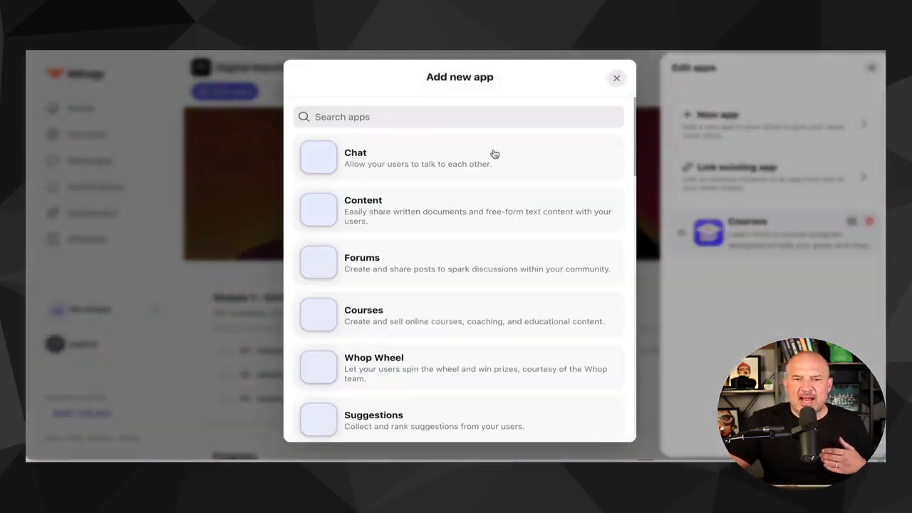
click(397, 162)
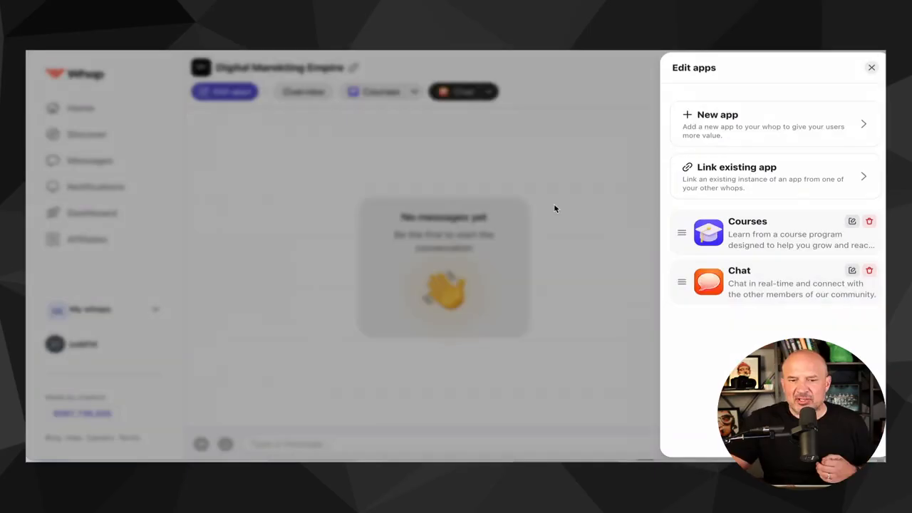
click(541, 356)
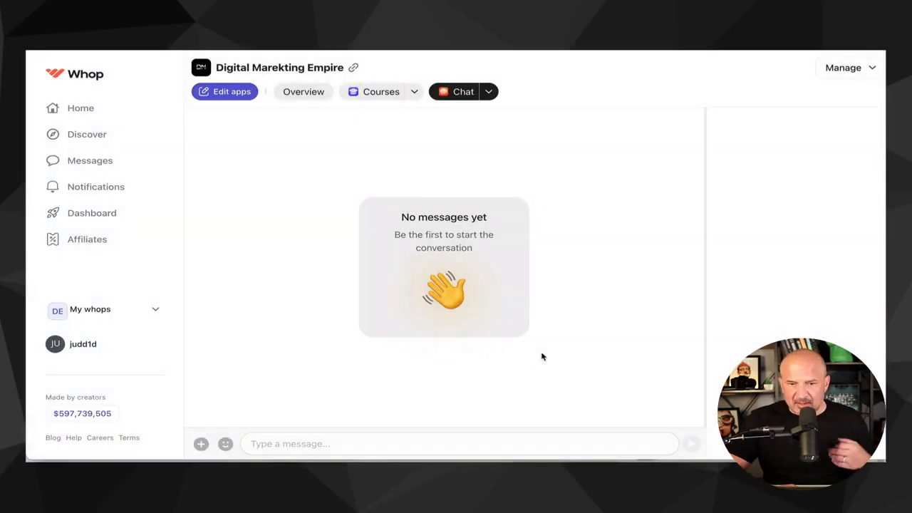
- Send the message "test the chat" in the Chat app and look at the app's options
click(307, 441)
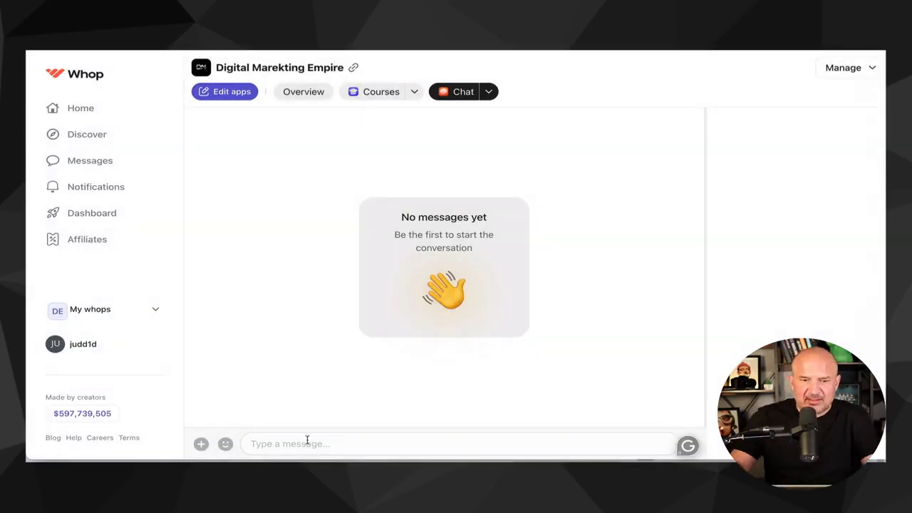
text(test the chat)
key(Return)
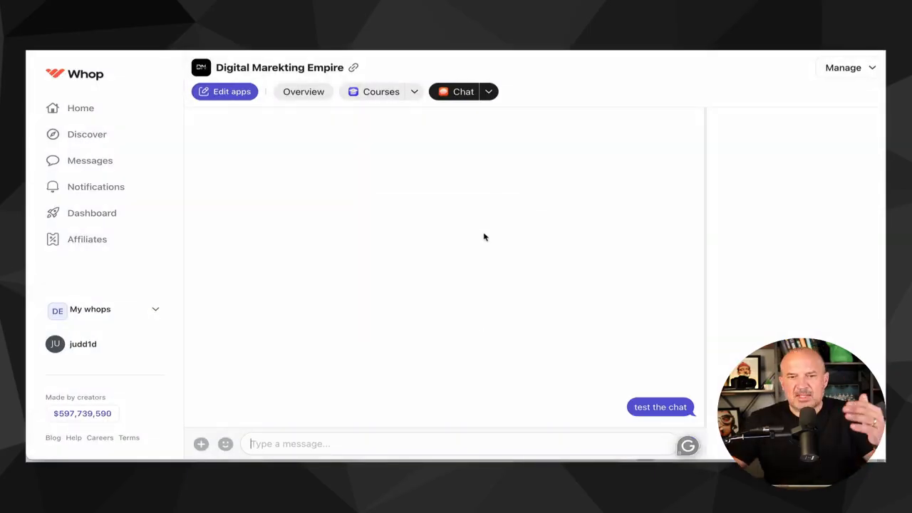
click(490, 96)
click(356, 166)
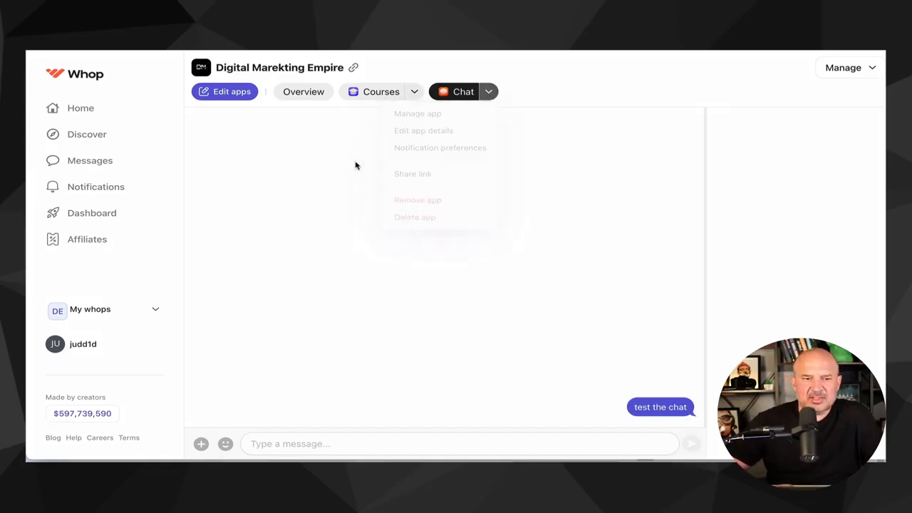
- Add the Forums app to the storefront and close the app editor
click(241, 92)
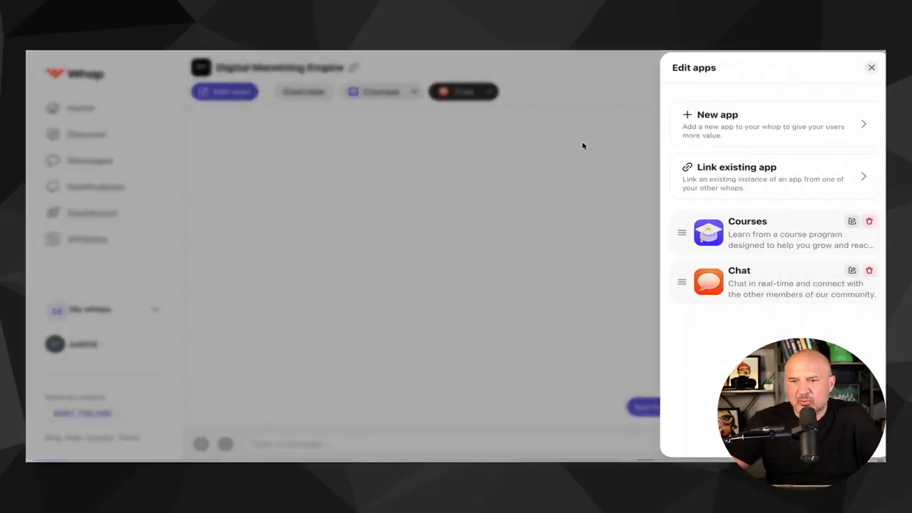
click(708, 127)
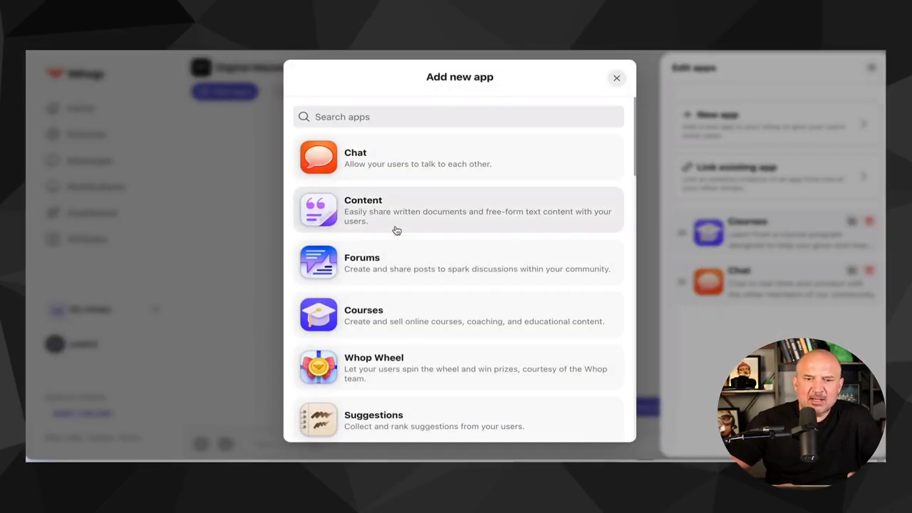
click(386, 268)
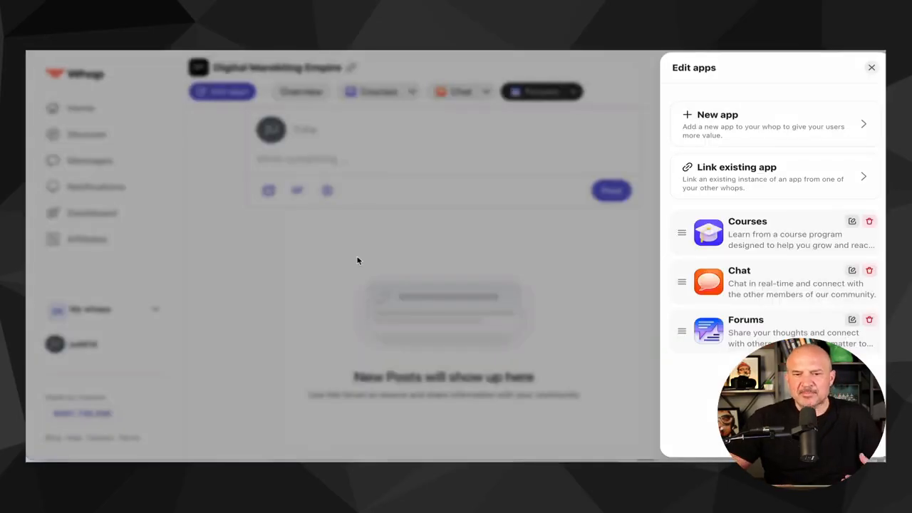
click(348, 152)
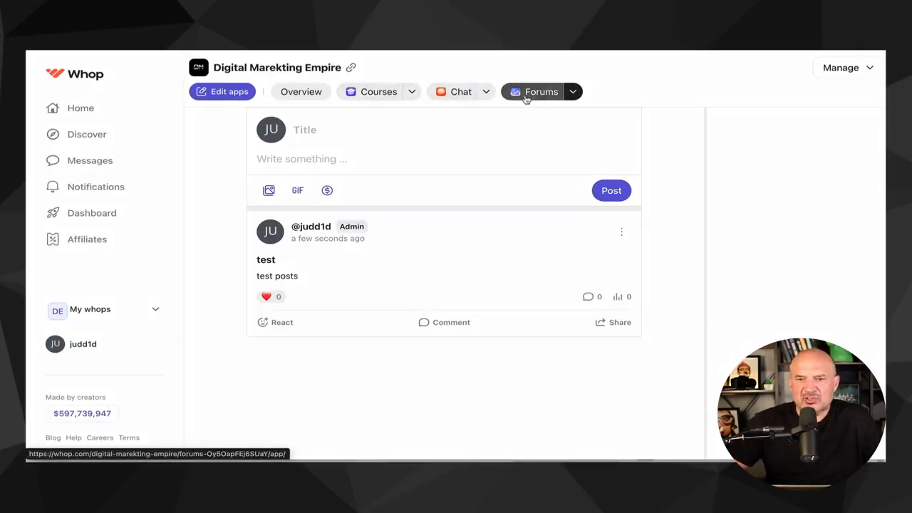
click(414, 93)
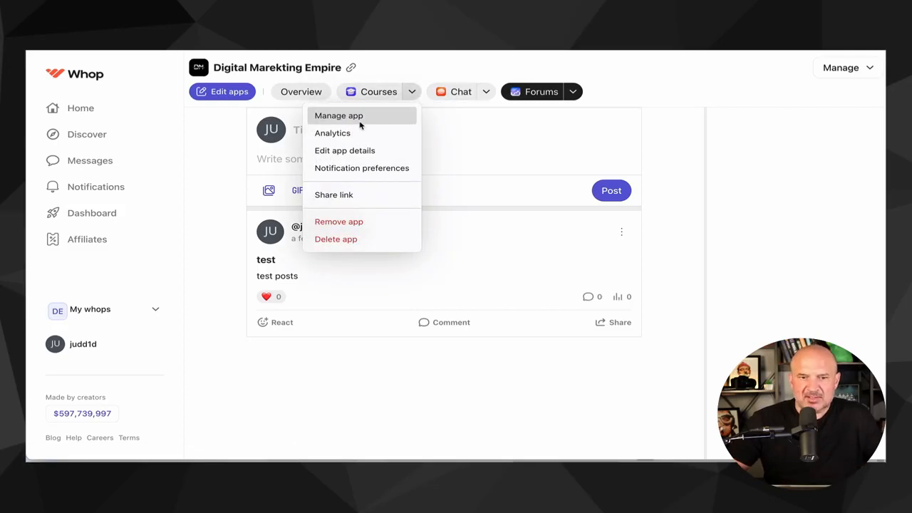
click(216, 136)
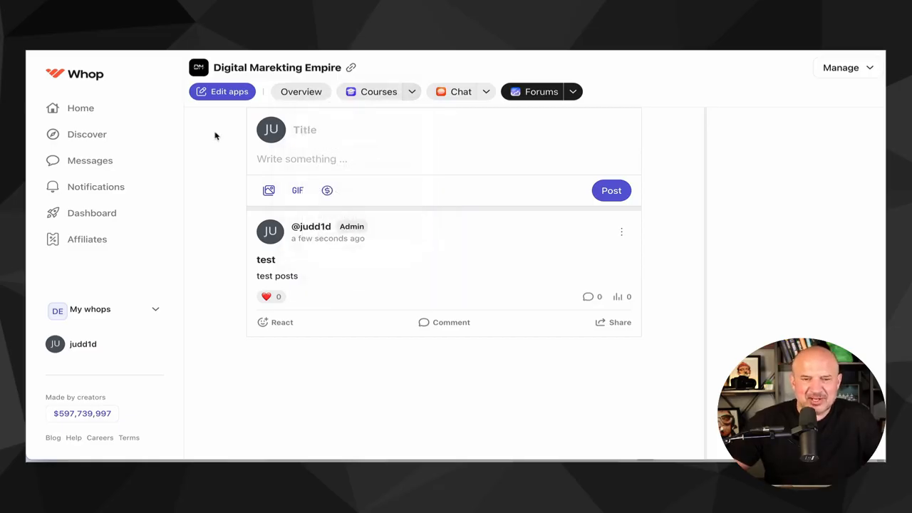
- Start a new pricing option from the overview page's Pricing section, choosing Paid and Single payment
click(268, 72)
scroll(589, 222, down, 2)
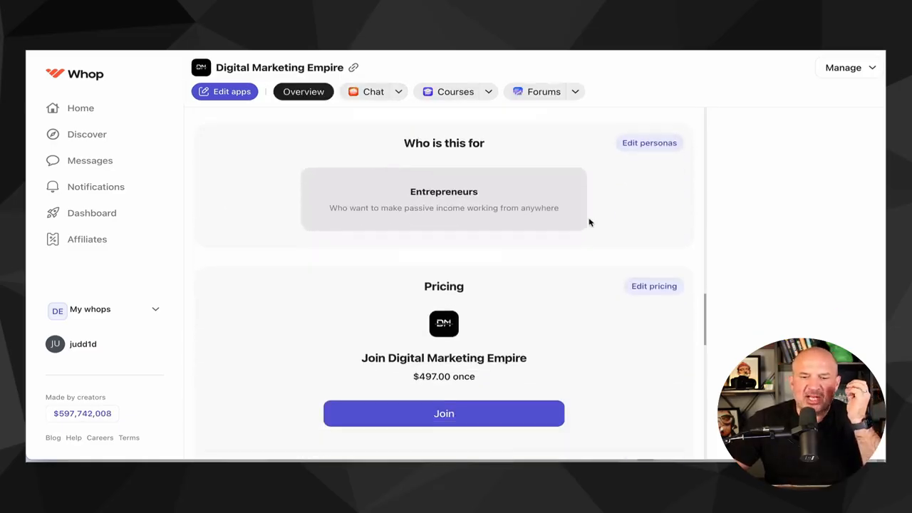
scroll(589, 222, down, 1)
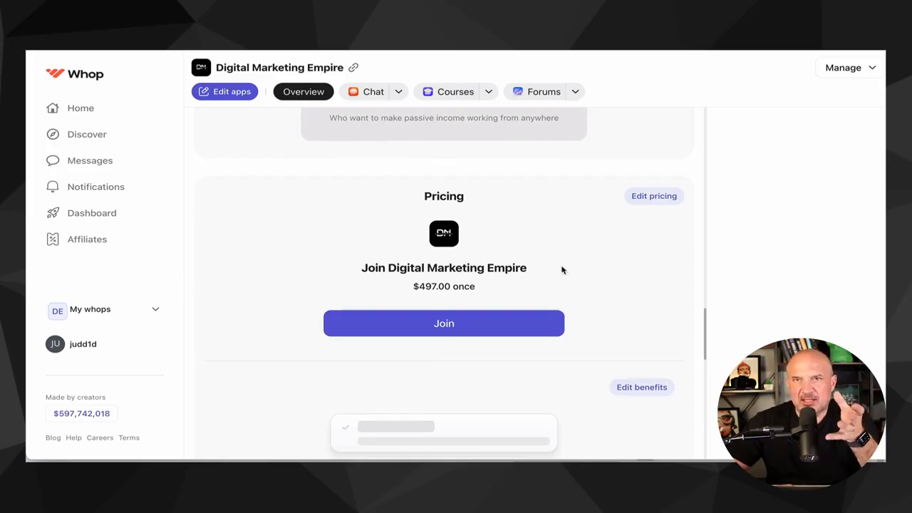
click(652, 197)
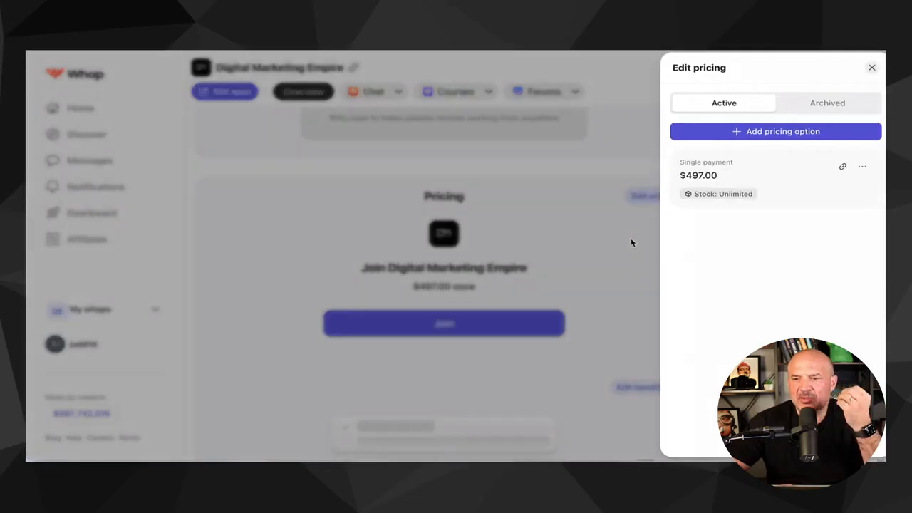
click(764, 133)
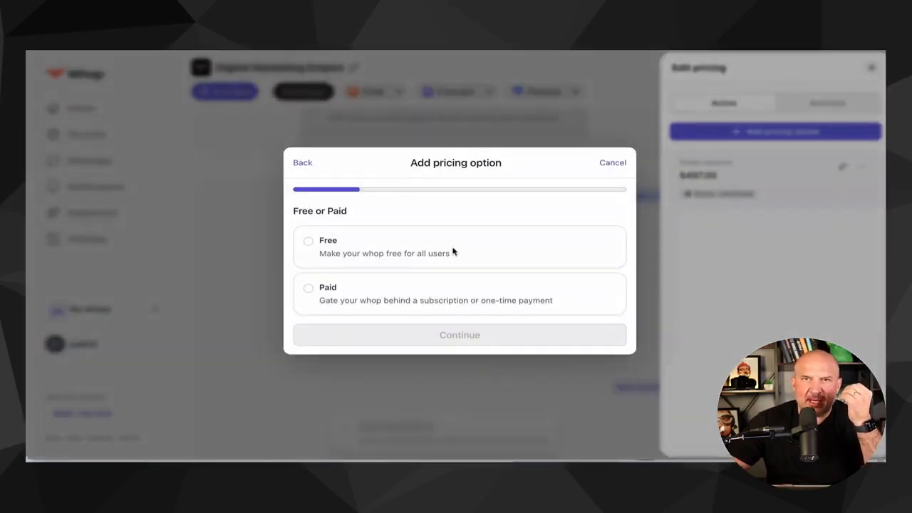
click(366, 260)
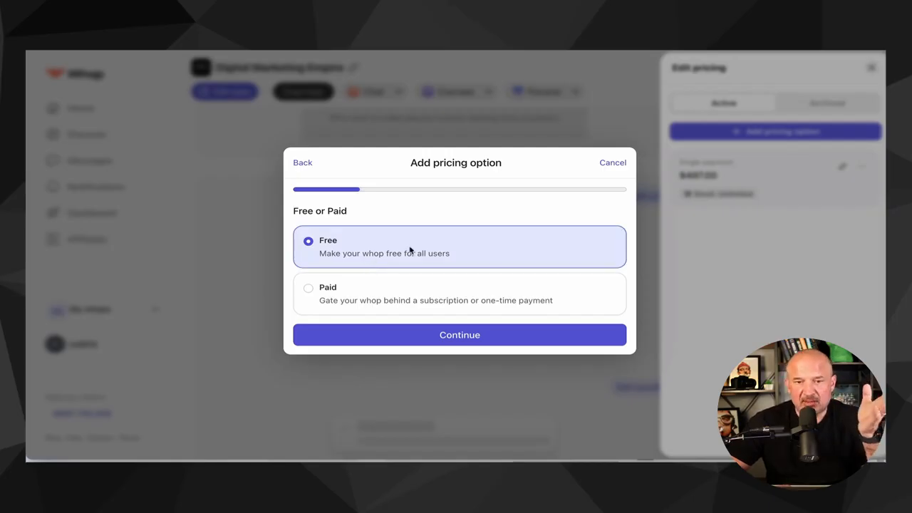
click(363, 296)
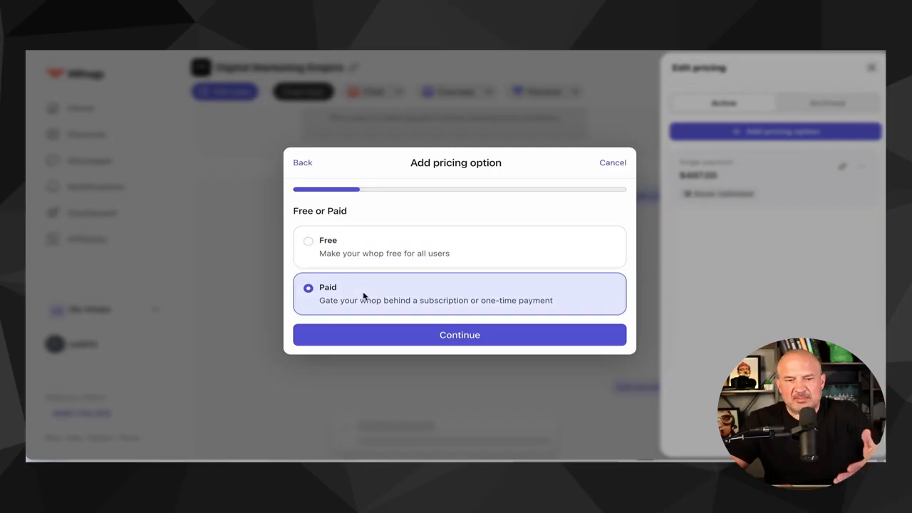
click(434, 334)
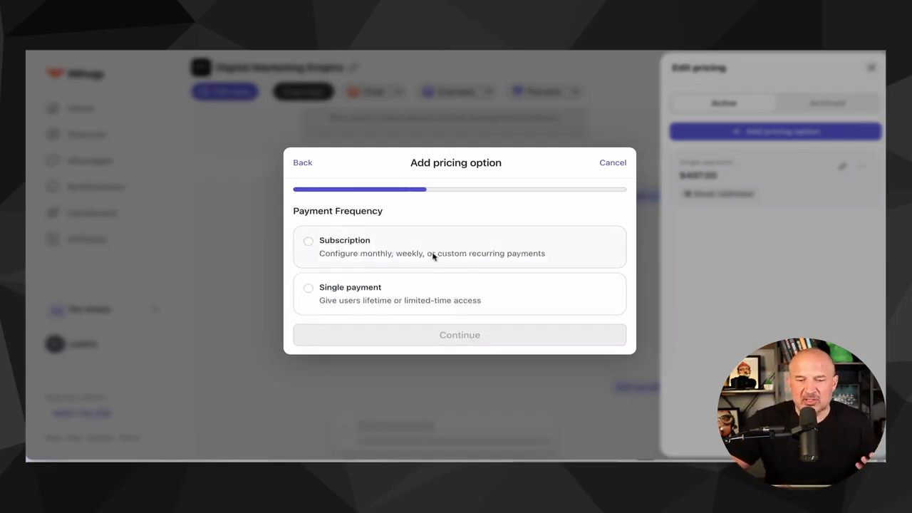
click(359, 250)
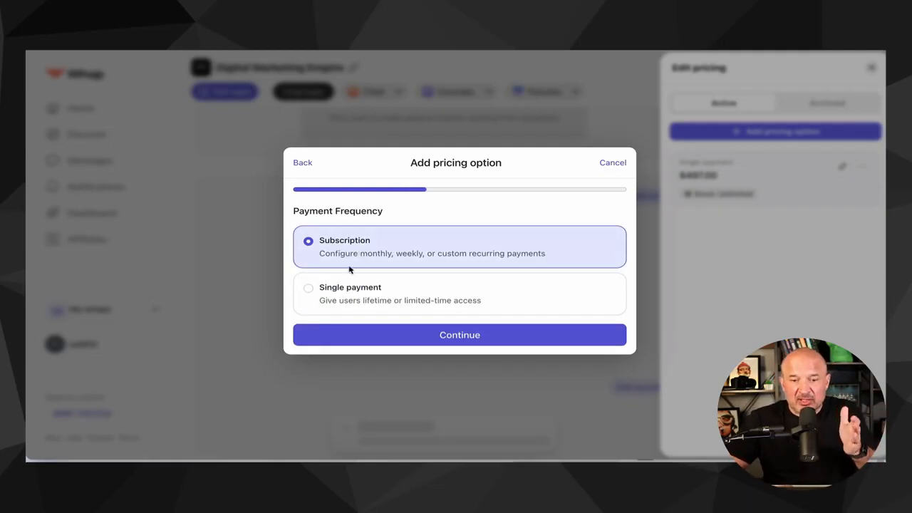
click(337, 297)
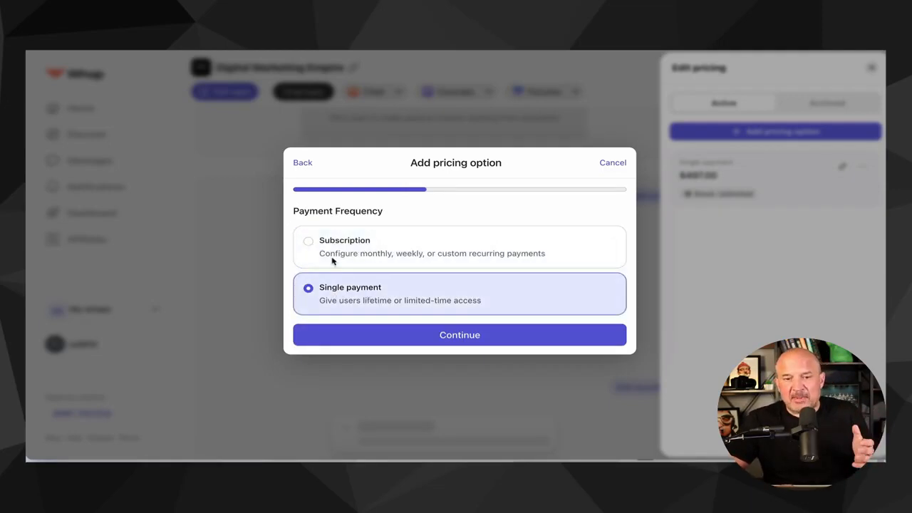
click(417, 336)
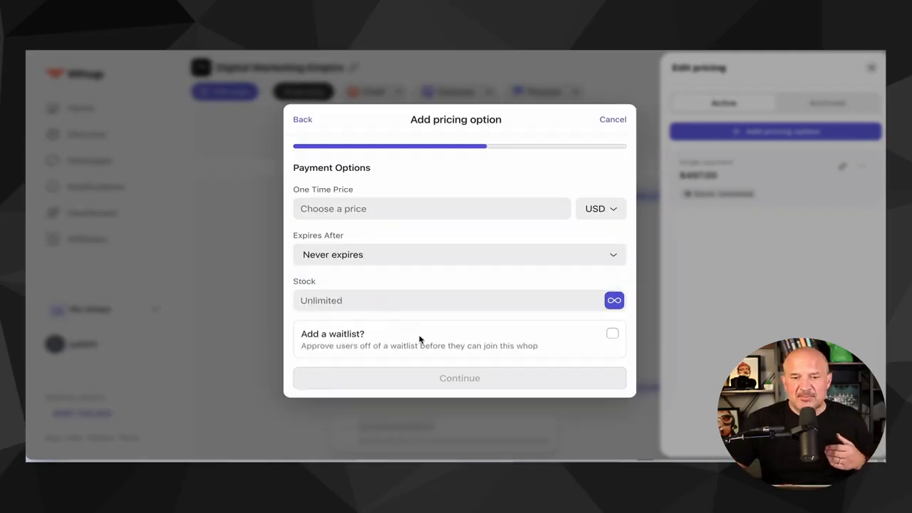
- Set the one-time price to 500 USD without a waitlist, save the pricing option and close the pricing editor
click(393, 207)
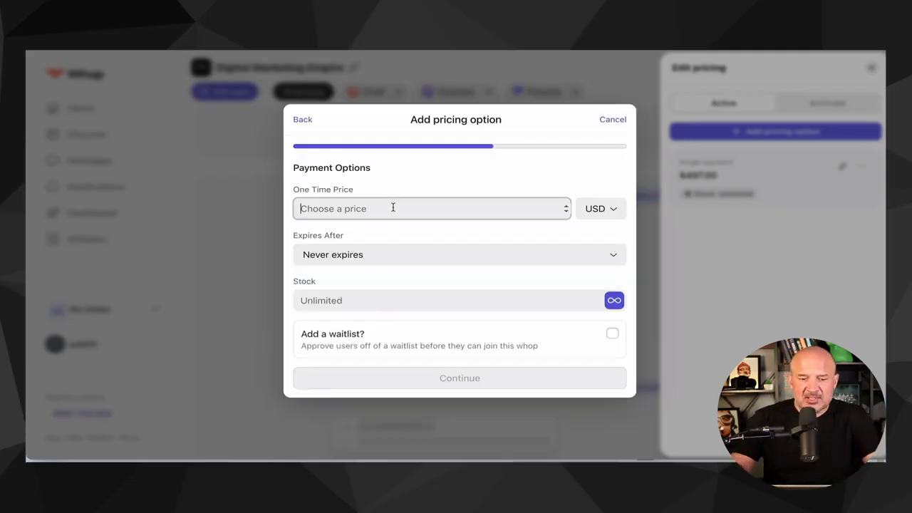
text(500)
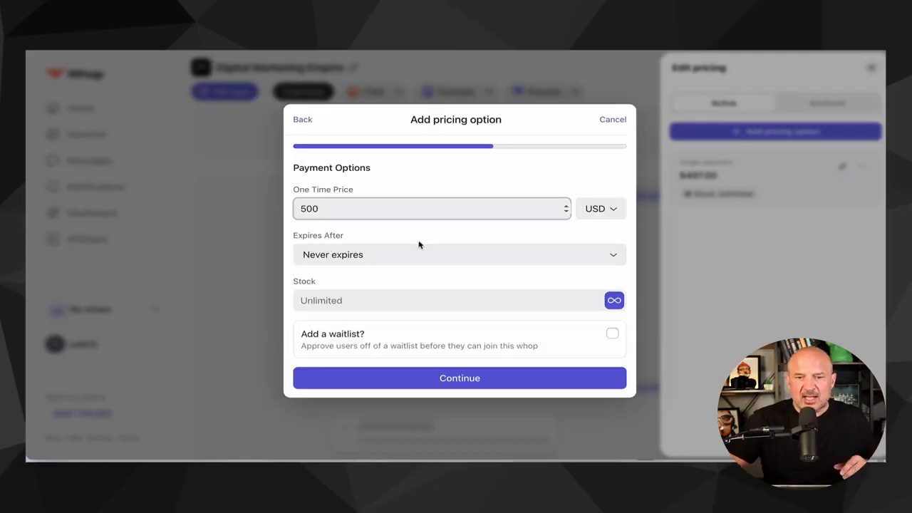
click(391, 300)
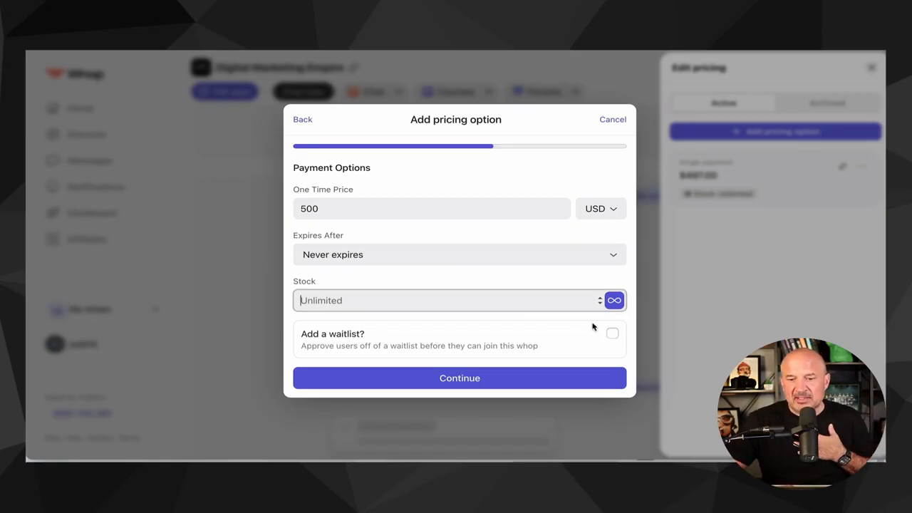
click(611, 335)
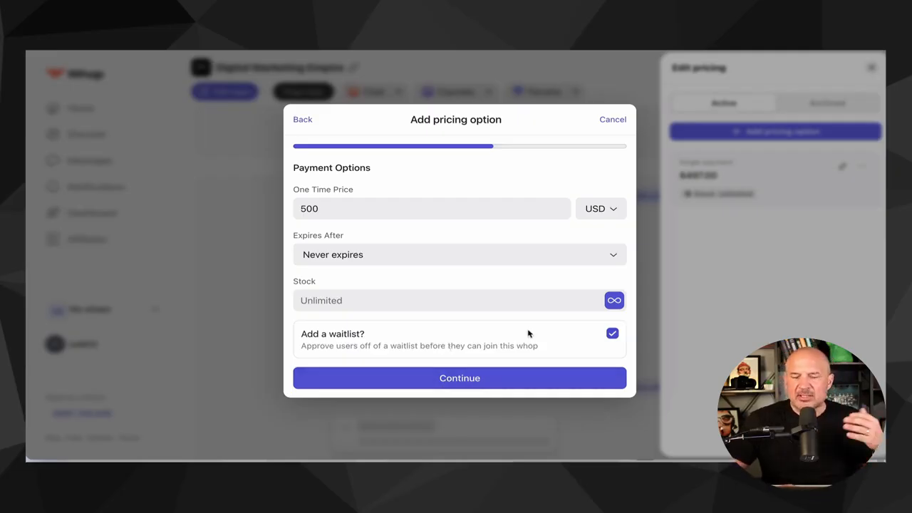
click(614, 335)
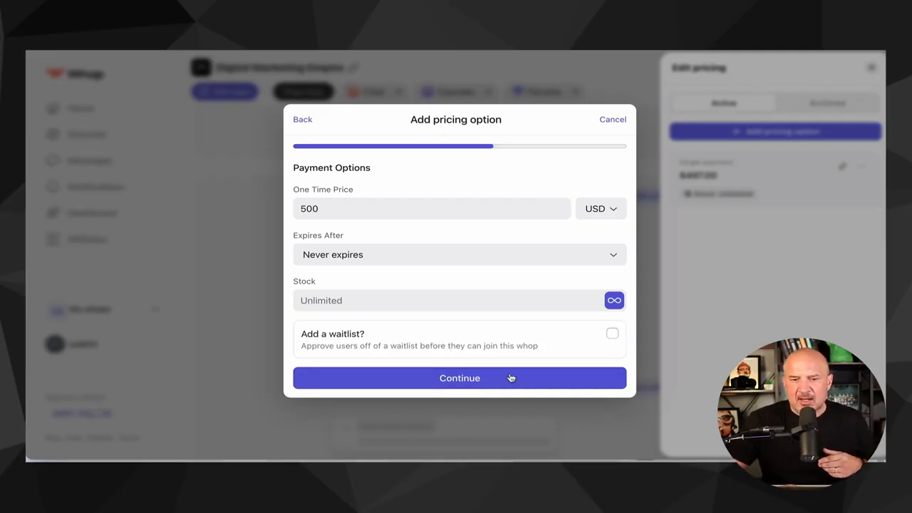
click(510, 375)
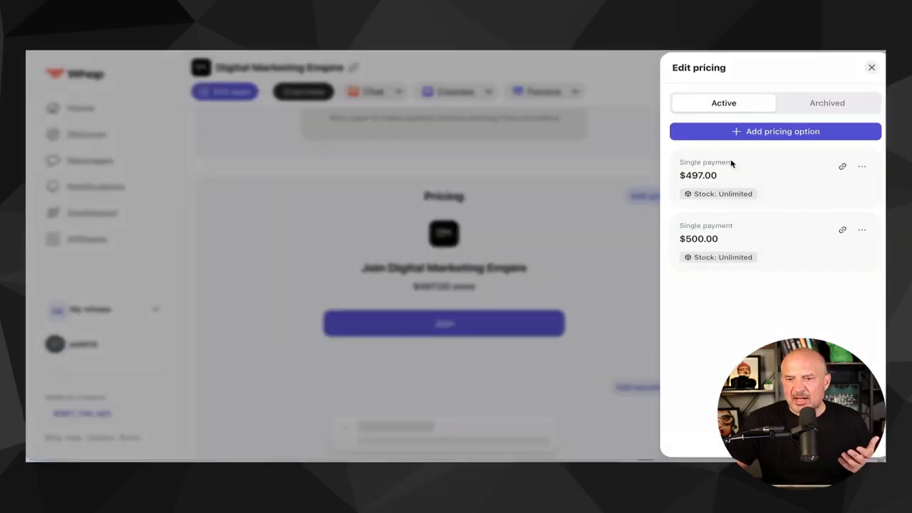
click(606, 269)
- Review the overview page's benefits, FAQs, reviews and affiliate sections, and return to the headline details
scroll(598, 302, down, 2)
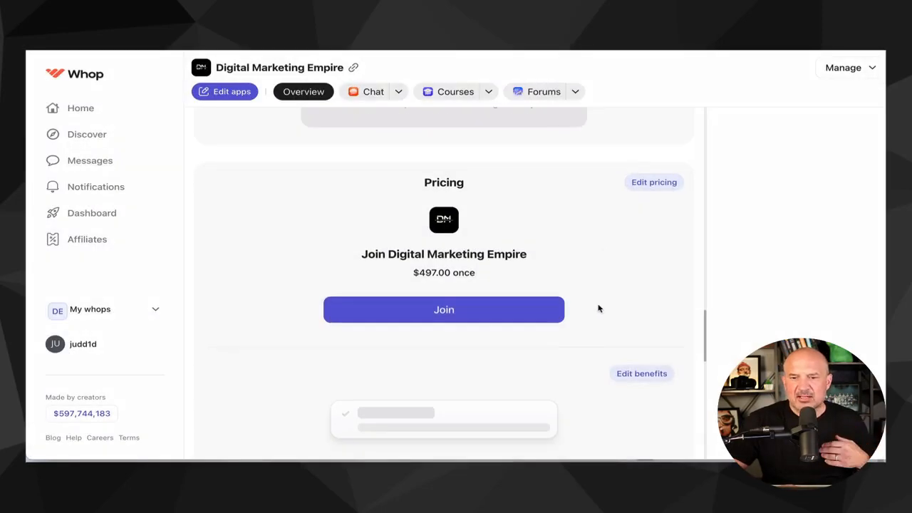
scroll(598, 308, down, 1)
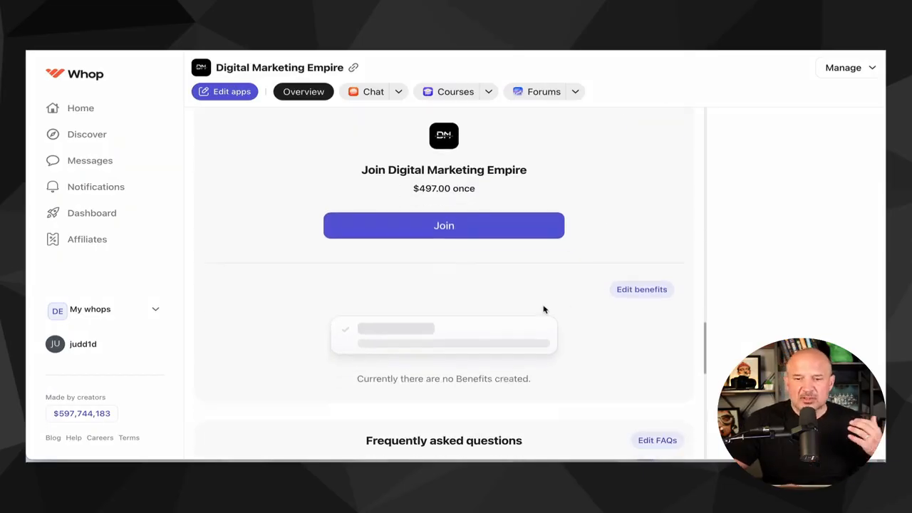
scroll(544, 308, down, 5)
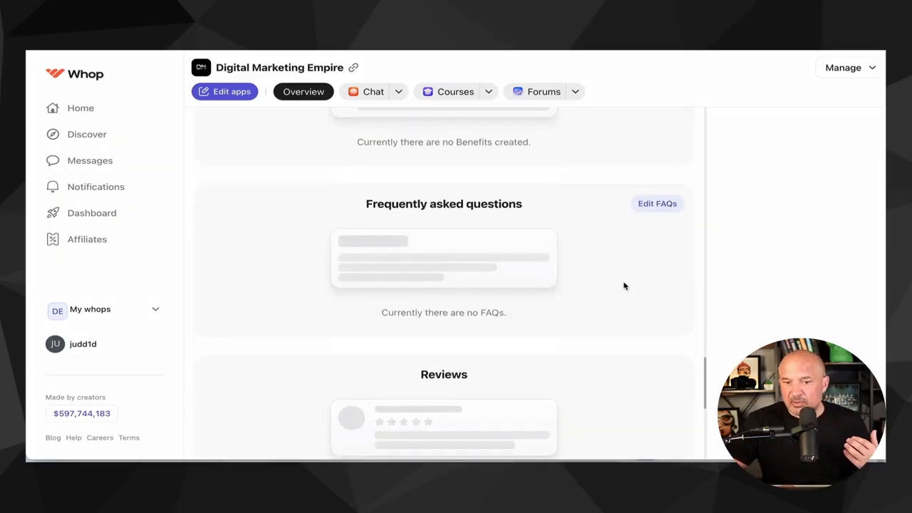
scroll(624, 286, up, 3)
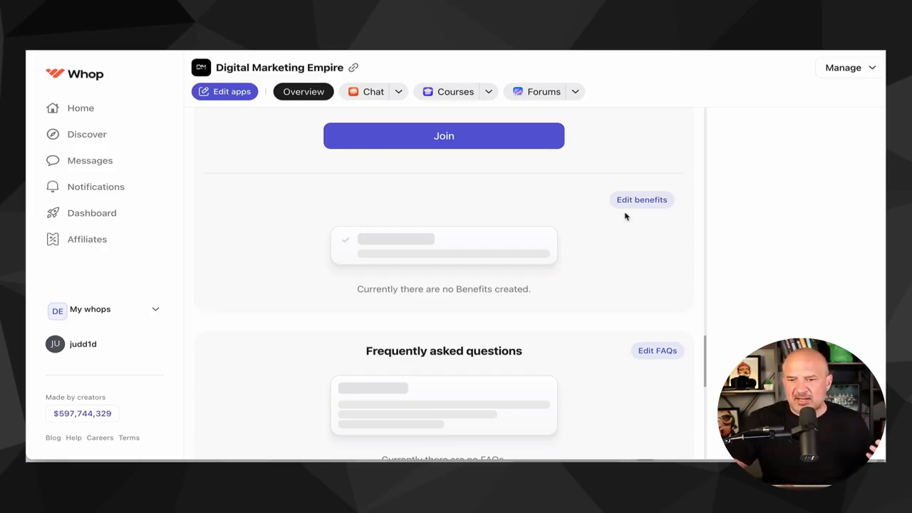
scroll(610, 268, down, 4)
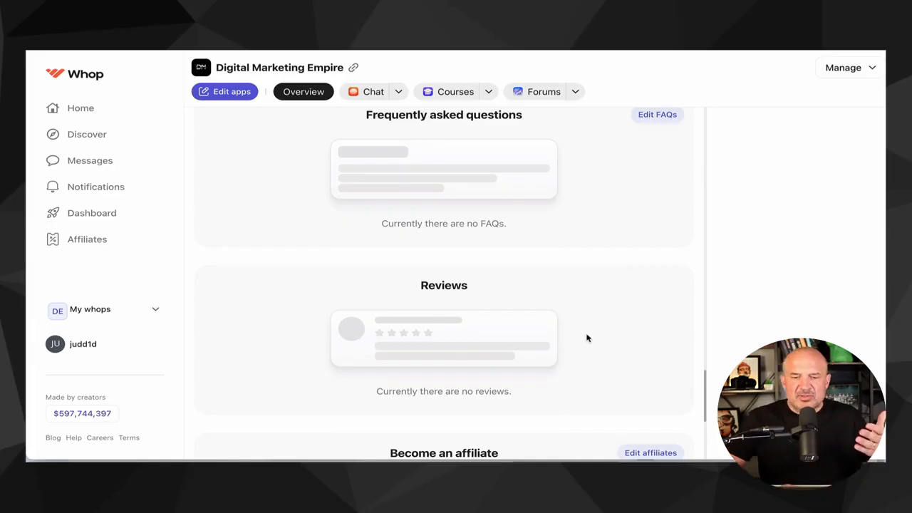
scroll(587, 337, down, 3)
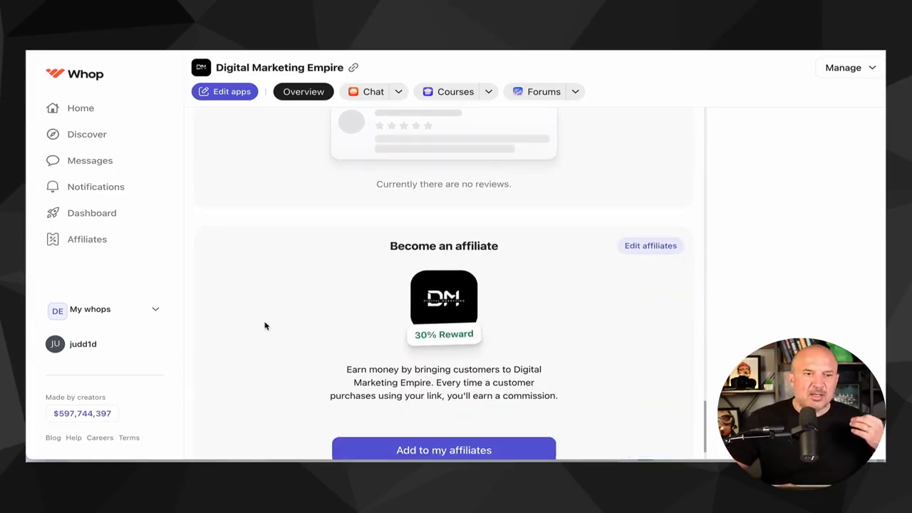
scroll(278, 306, up, 15)
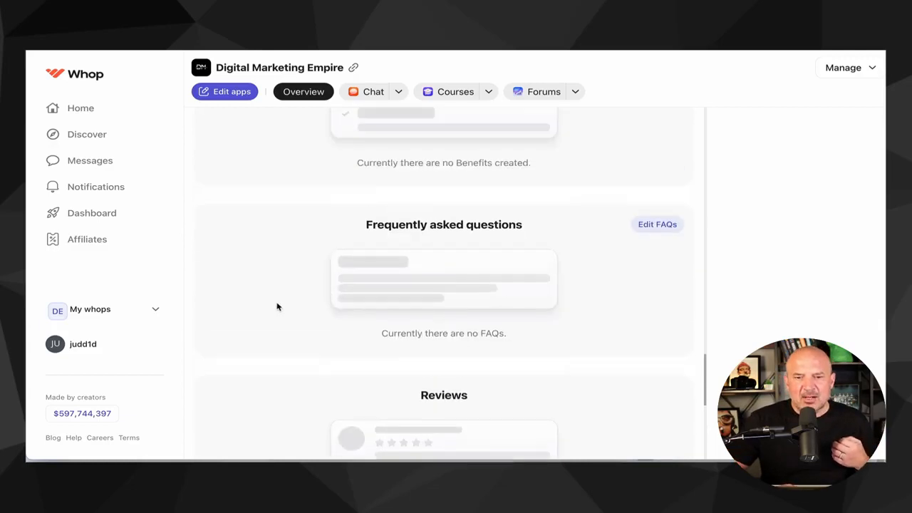
scroll(278, 306, up, 10)
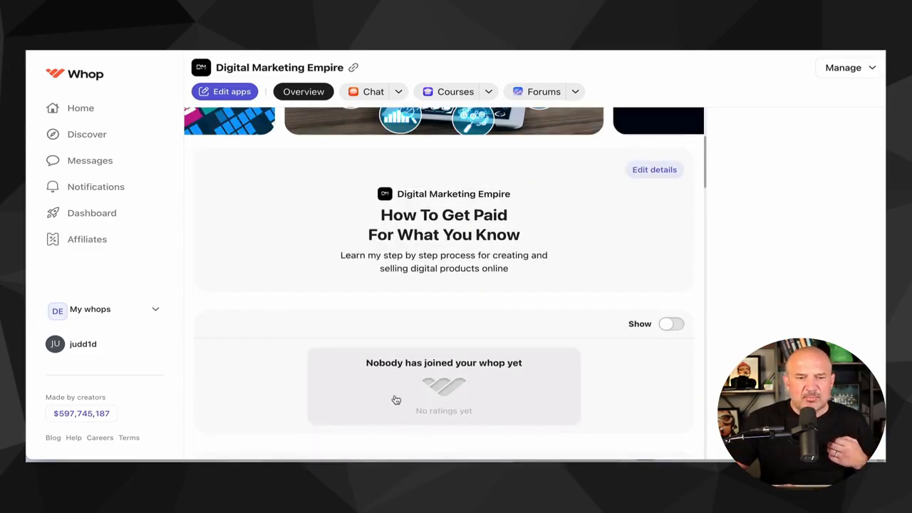
- Open the business dashboard and look over its Home page down to the Support section
click(112, 213)
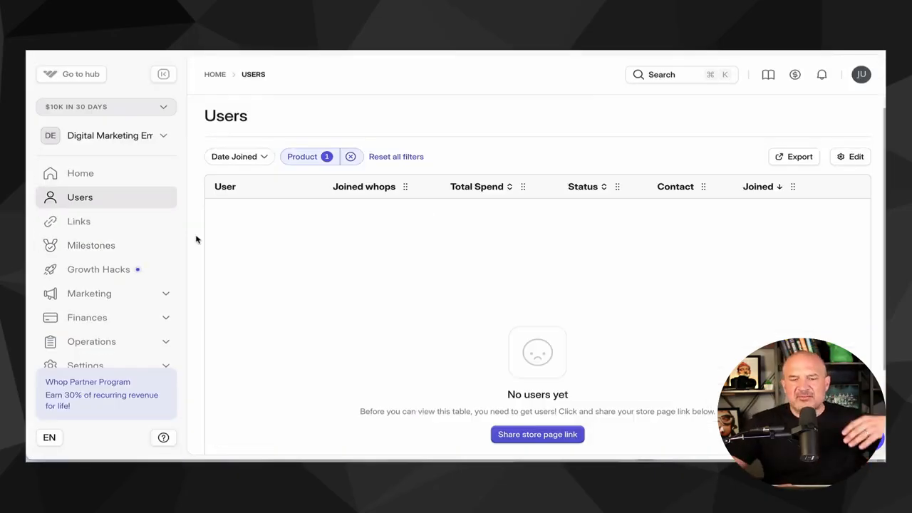
scroll(195, 238, down, 1)
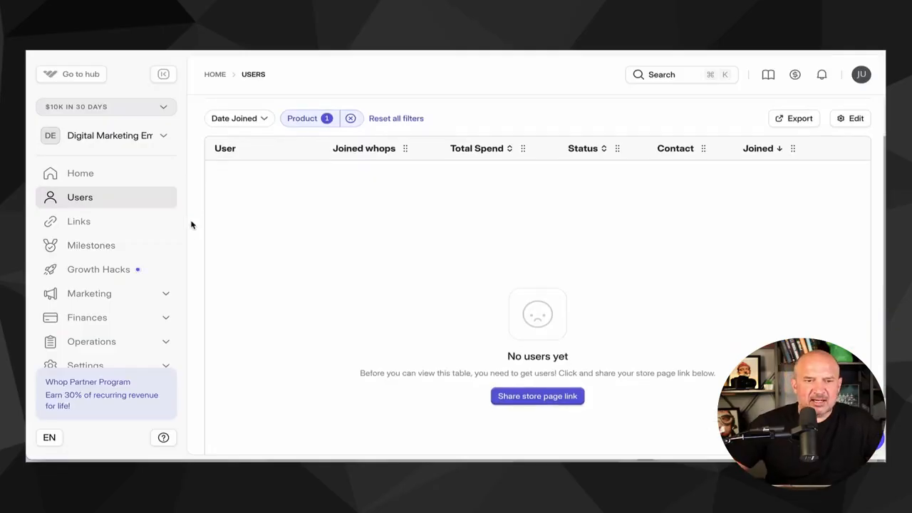
click(97, 181)
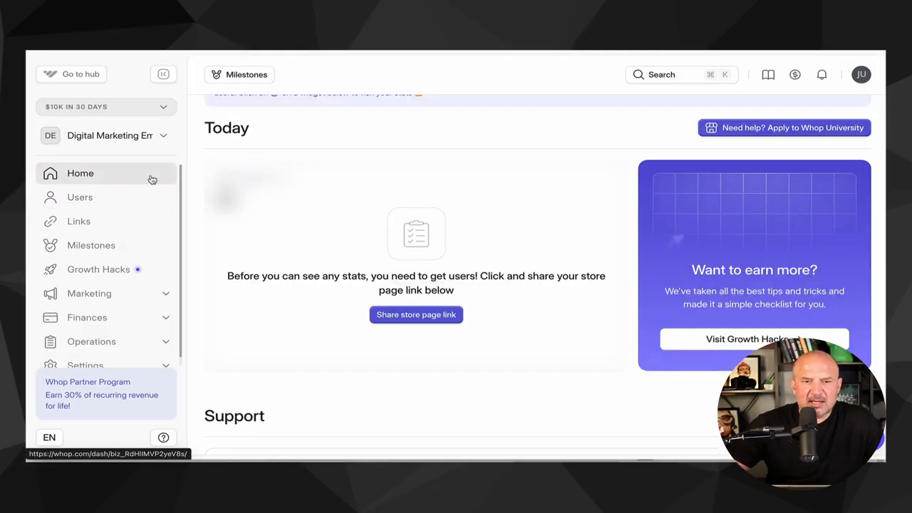
scroll(281, 250, up, 1)
scroll(392, 338, down, 4)
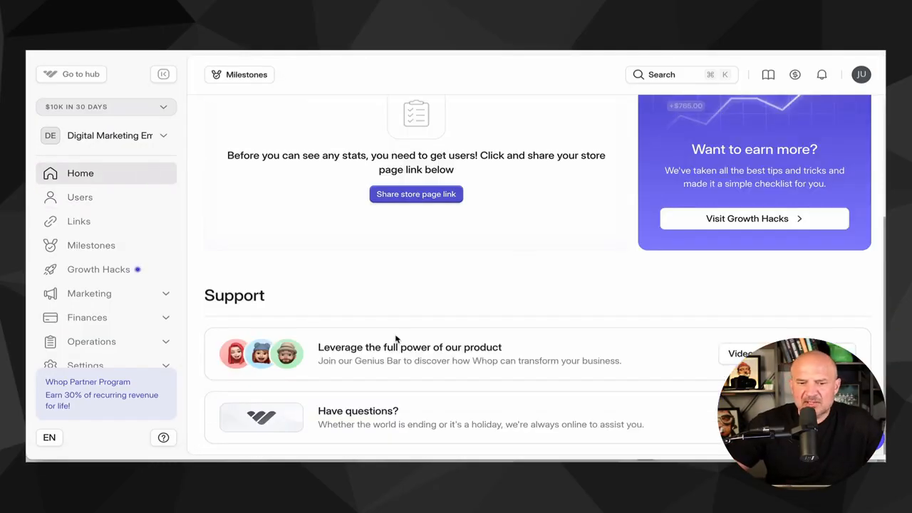
- Look over the dashboard's Users table and the list of checkout links
click(88, 197)
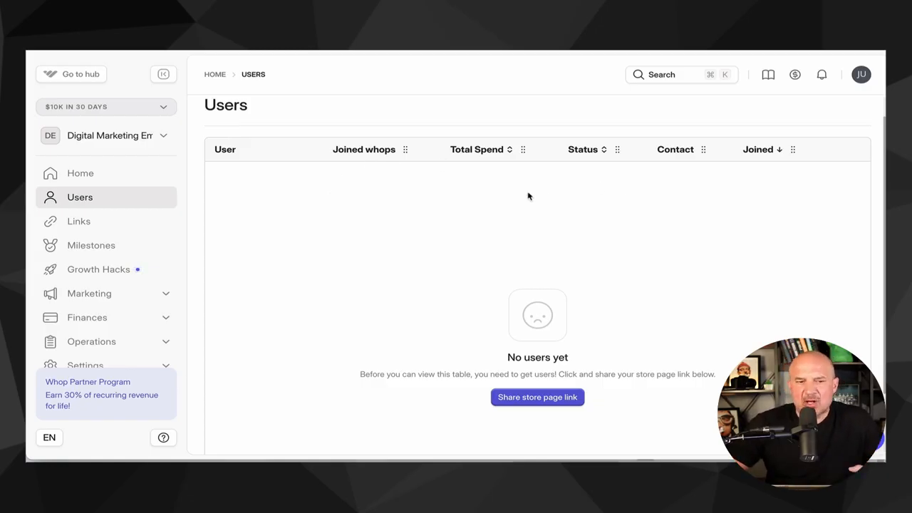
click(126, 225)
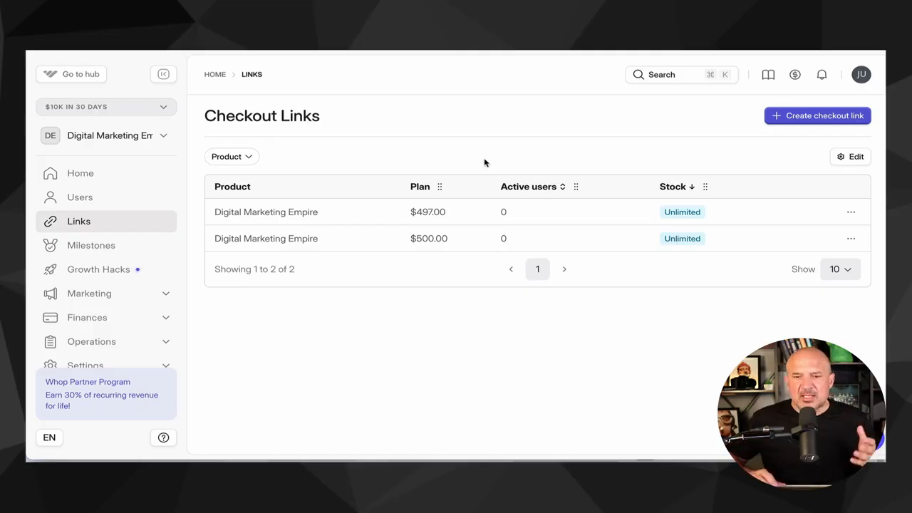
mouse_move(721, 237)
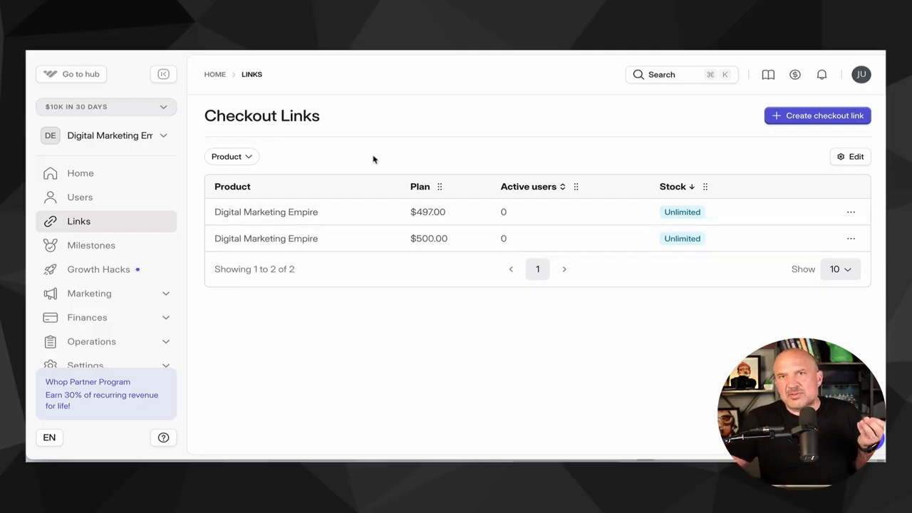
mouse_move(769, 242)
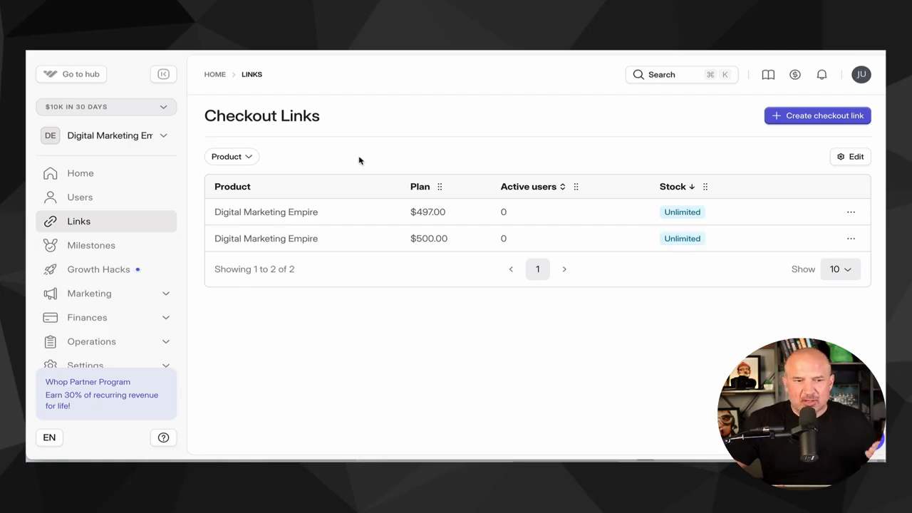
- View the reward for the "$10k in 30 days" milestone
click(106, 248)
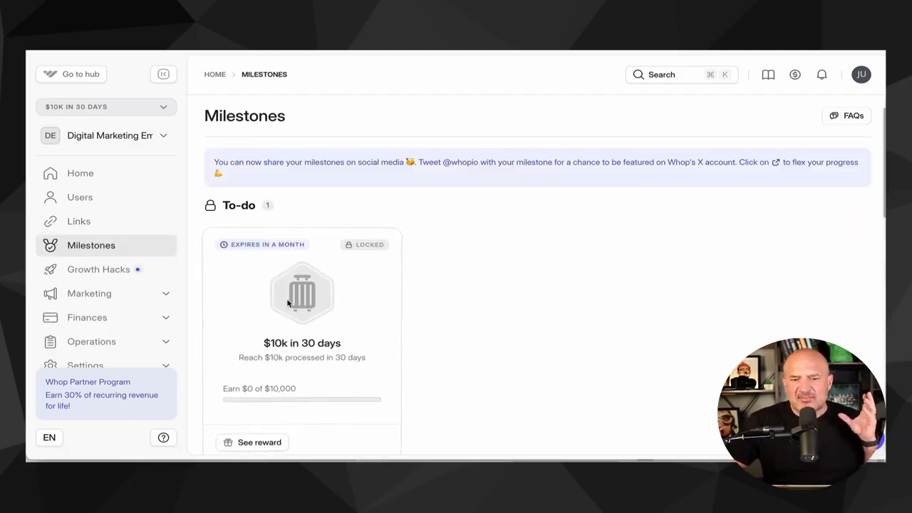
scroll(354, 309, down, 1)
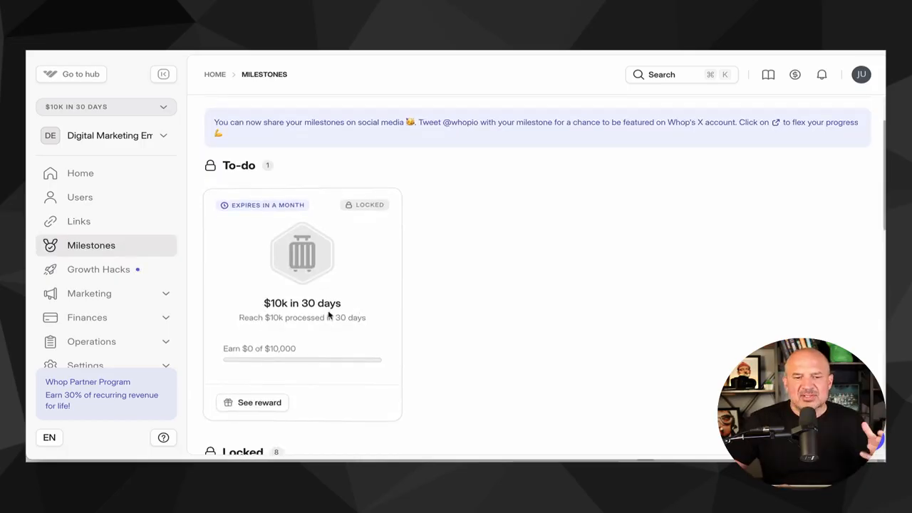
click(262, 402)
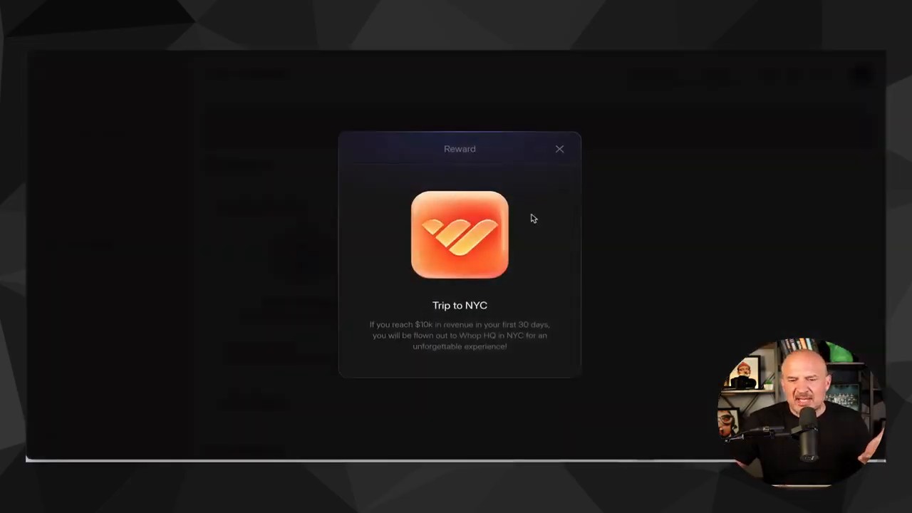
- Close the reward details and look over the locked milestones and their revenue targets
click(559, 149)
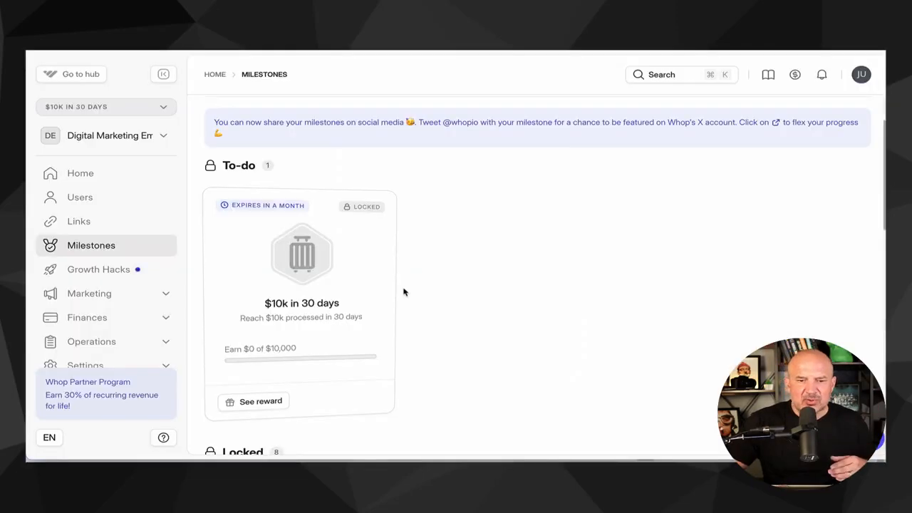
scroll(403, 292, down, 8)
scroll(403, 292, down, 2)
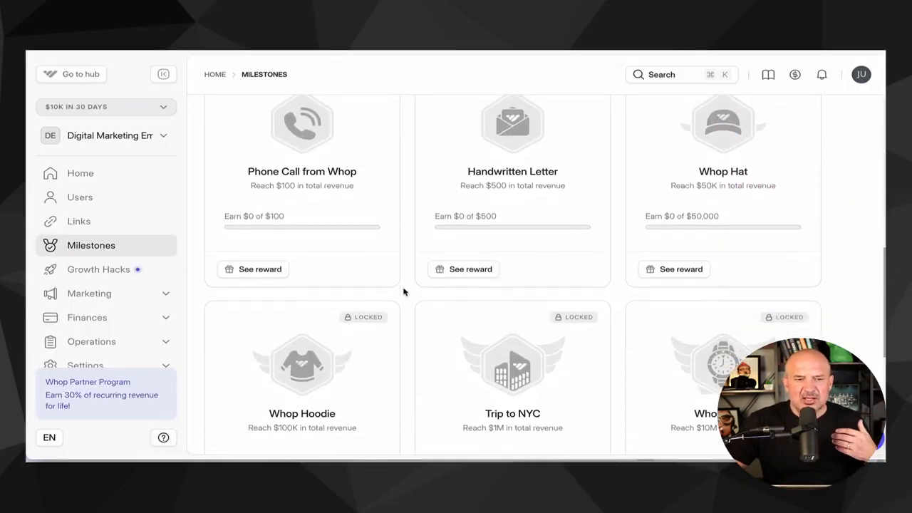
- Show the Marketing section's pages and open the Affiliates page
click(161, 296)
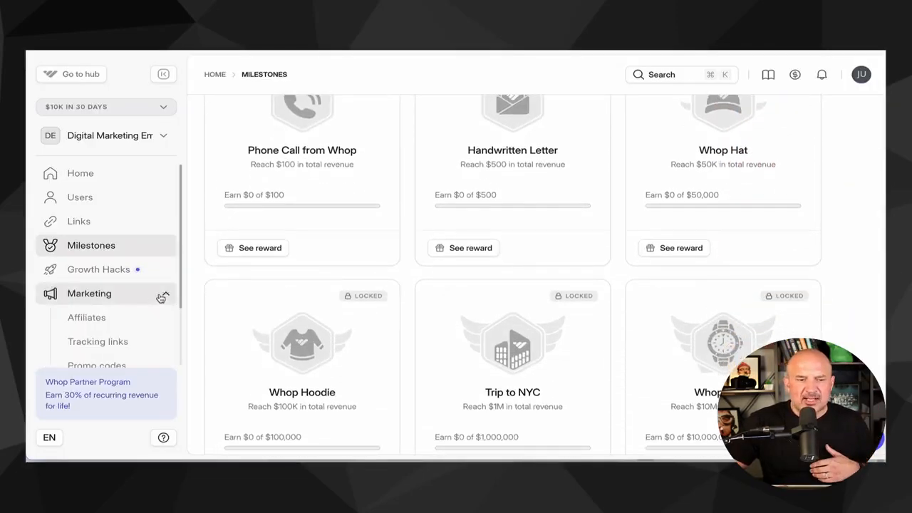
scroll(147, 306, down, 2)
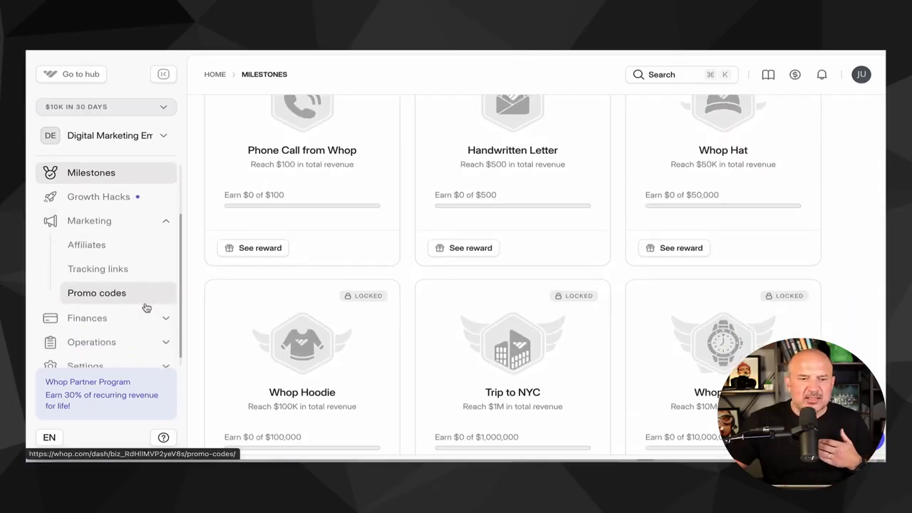
click(96, 247)
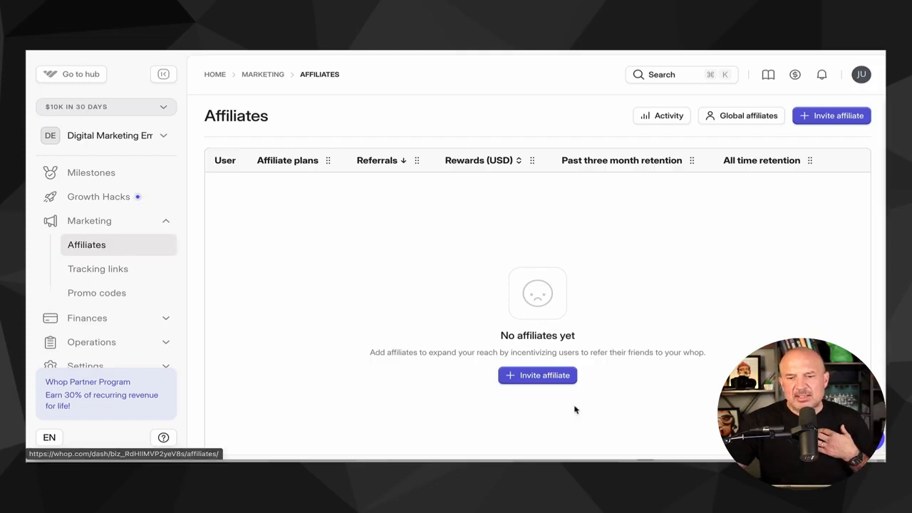
- Try a Percent reward in a new affiliate invitation, check the payment options it can apply to, and discard the invitation
click(545, 376)
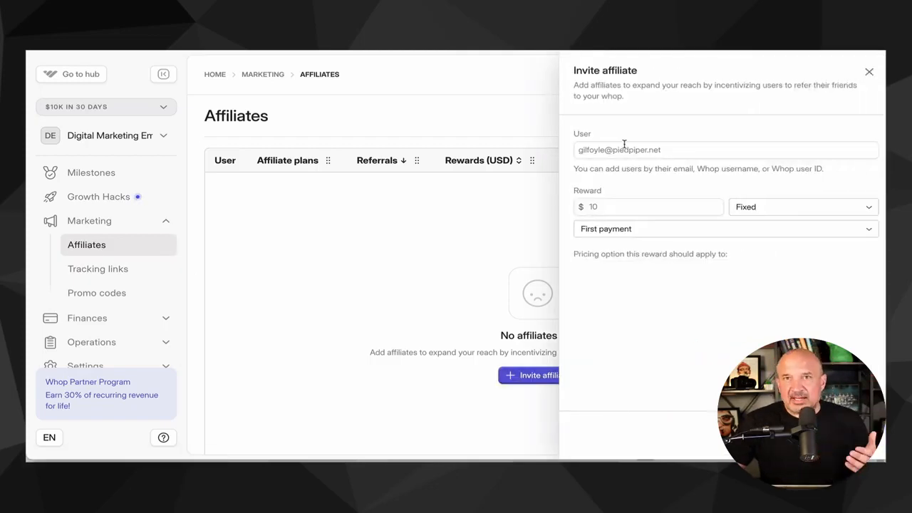
click(593, 149)
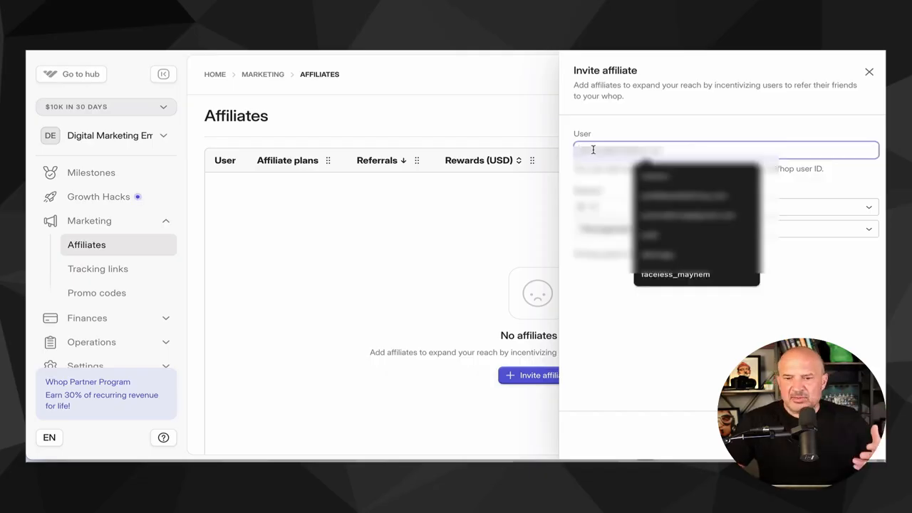
click(604, 187)
click(748, 206)
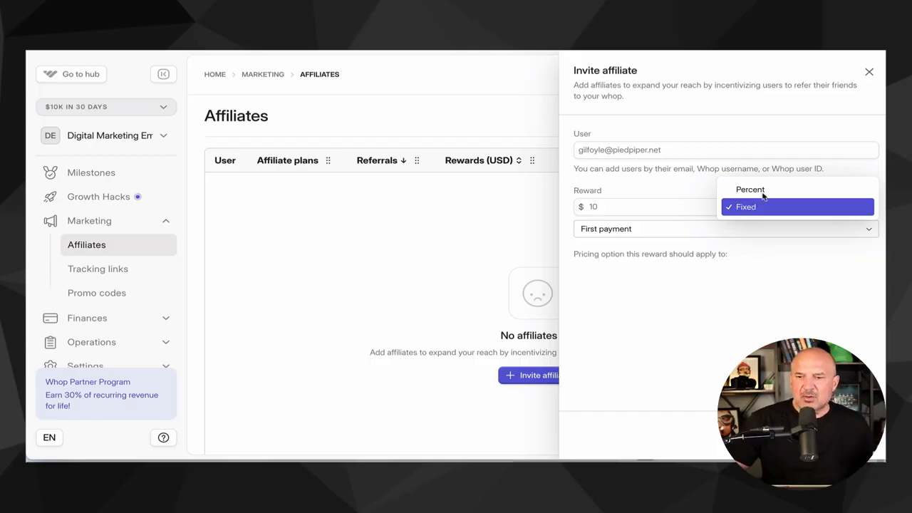
click(755, 190)
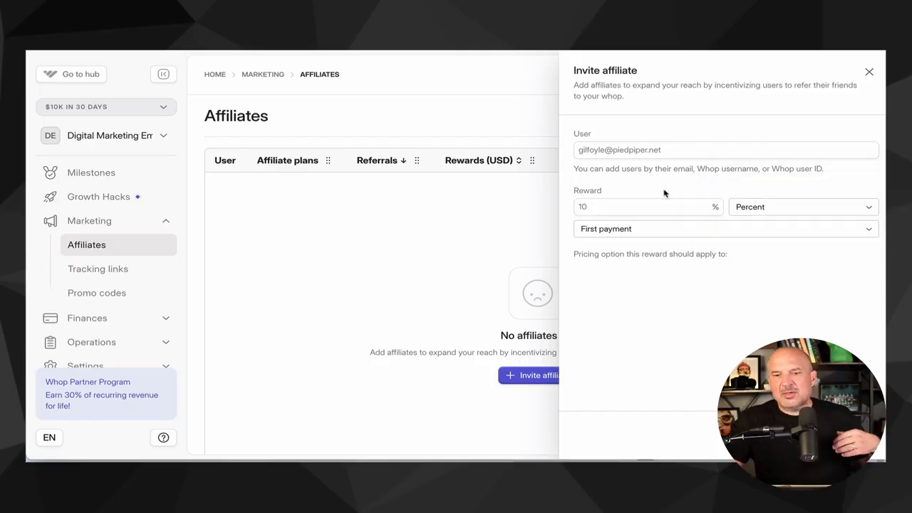
click(655, 228)
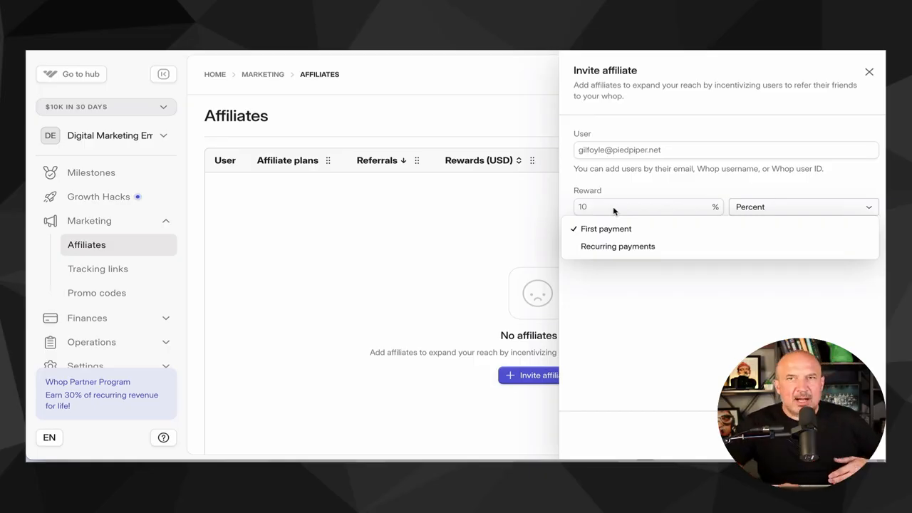
click(499, 186)
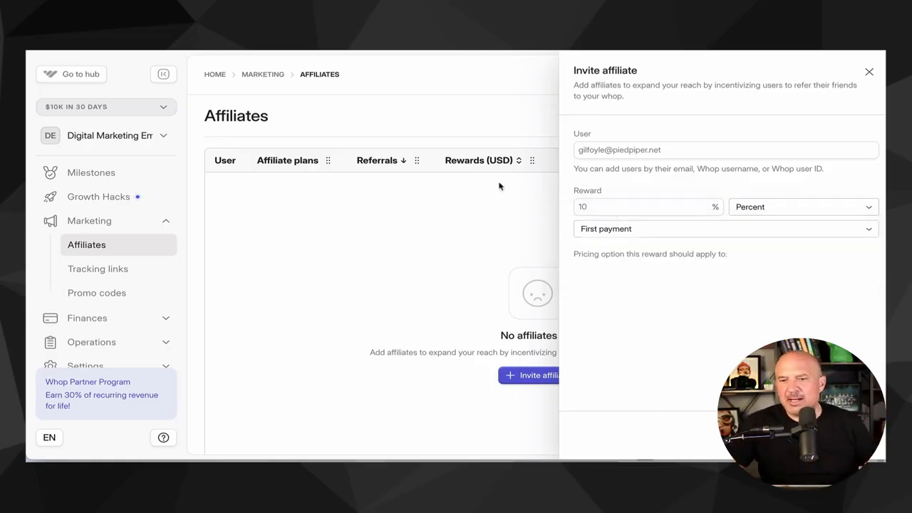
click(869, 72)
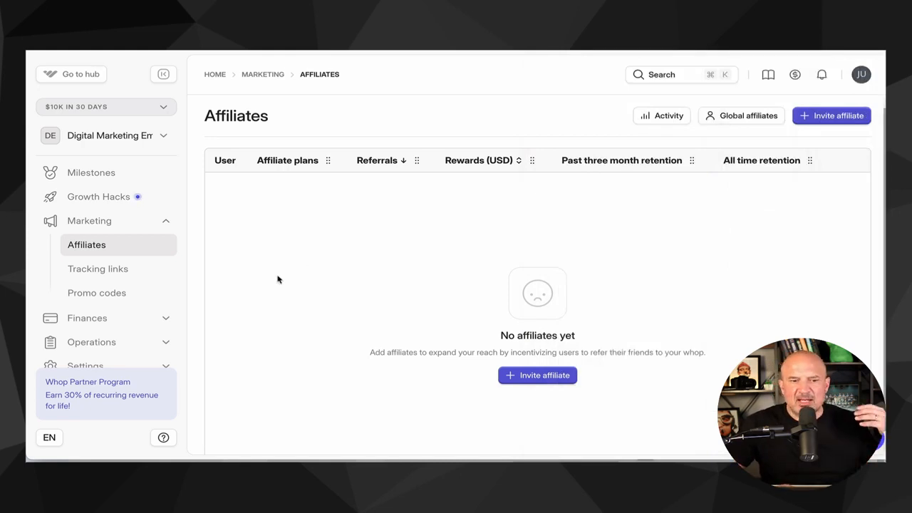
- Look over the Tracking links and Promo codes pages, and show the pages available under Finances
click(140, 278)
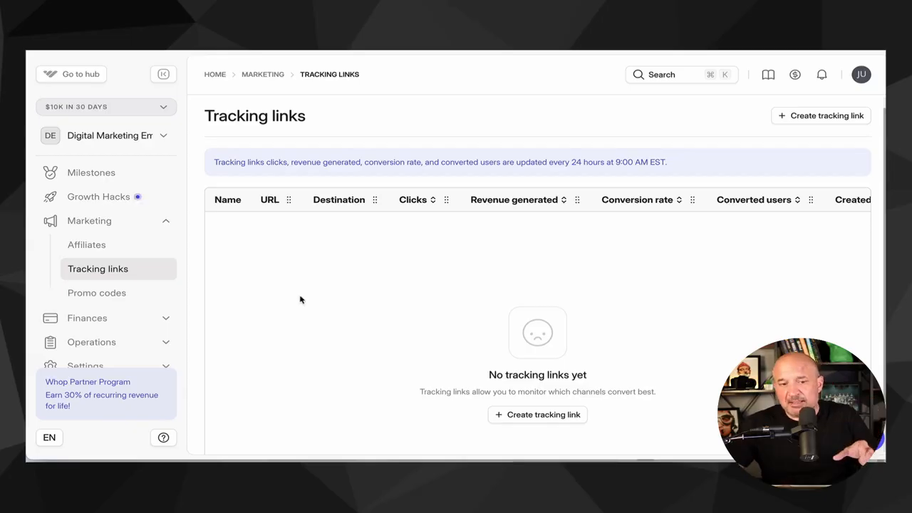
scroll(119, 250, down, 1)
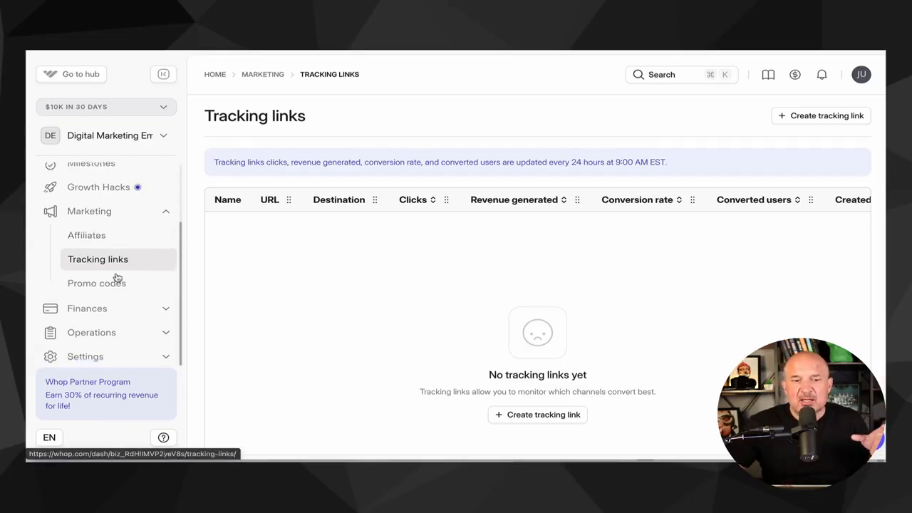
click(118, 283)
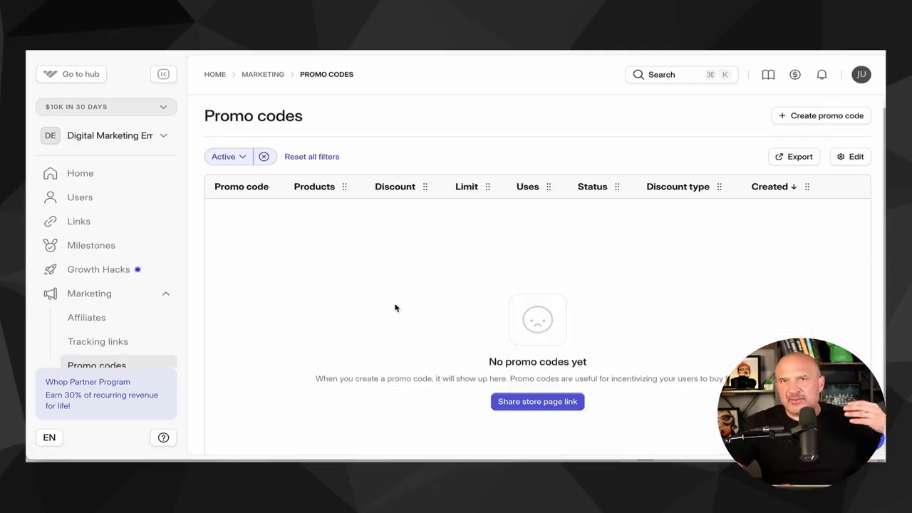
scroll(156, 328, down, 3)
click(167, 309)
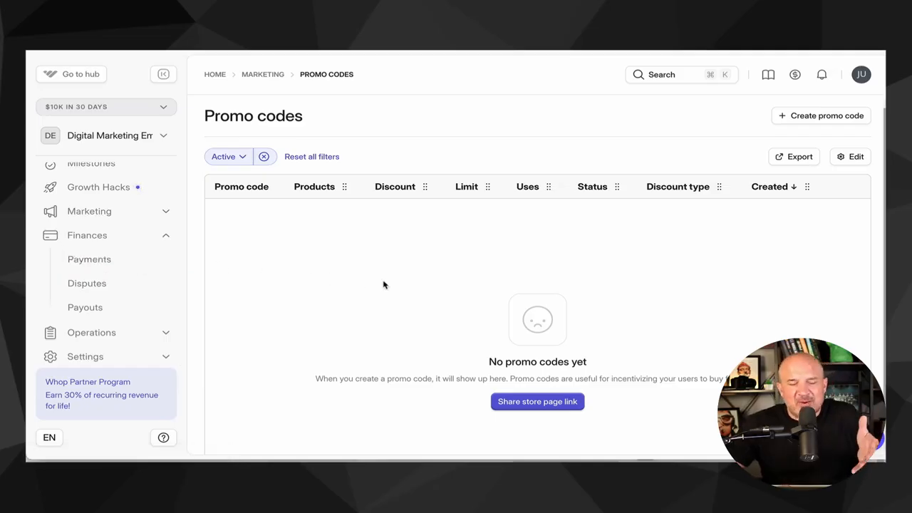
scroll(169, 291, up, 3)
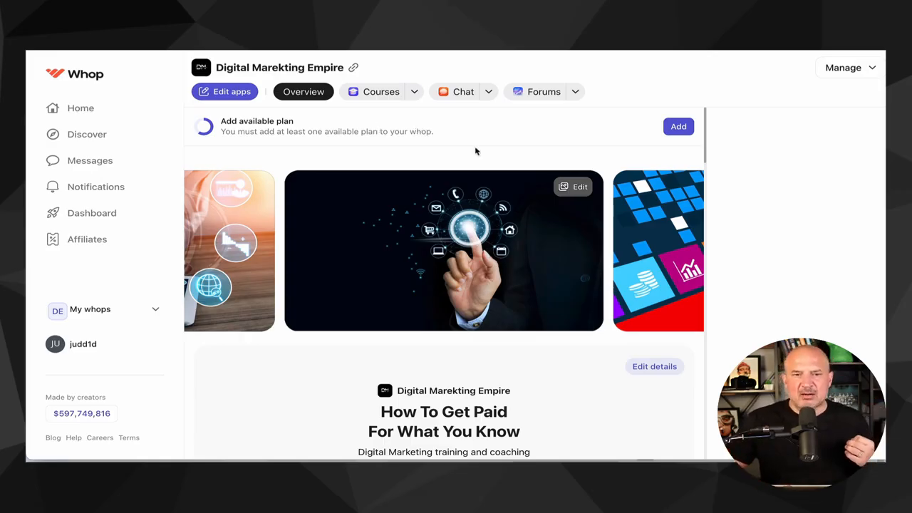
- Copy the storefront's link and open it in a new Incognito window
click(354, 68)
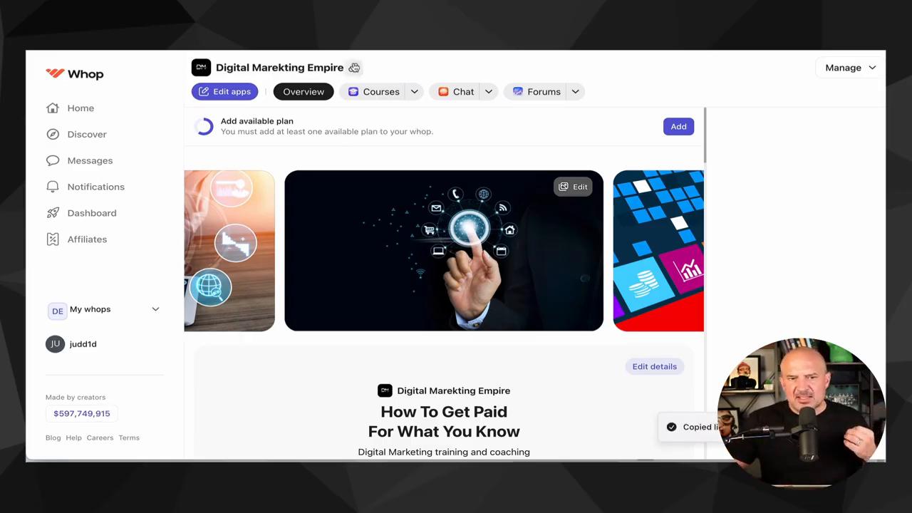
key(ctrl+shift+n)
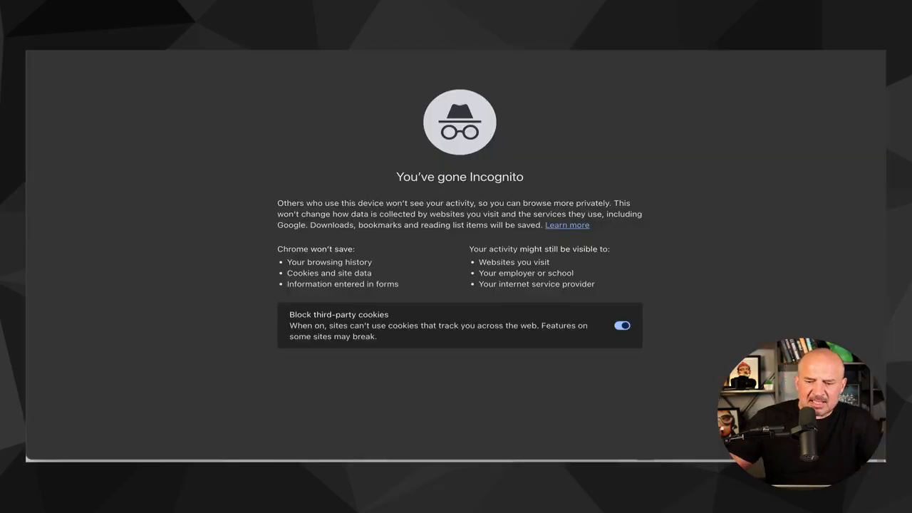
key(ctrl+v)
key(Return)
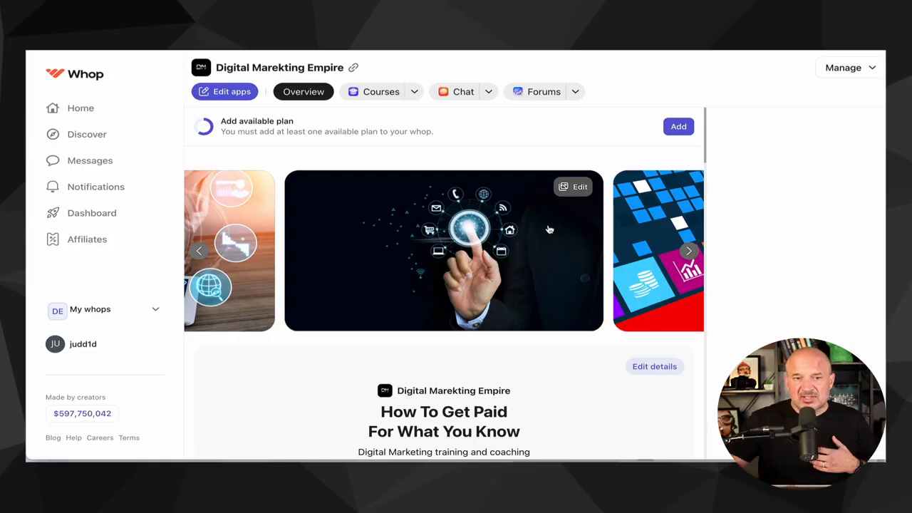
- Look over the storefront's overview page from the headline to the creator section, and return to My offers
scroll(445, 265, down, 4)
scroll(444, 265, down, 7)
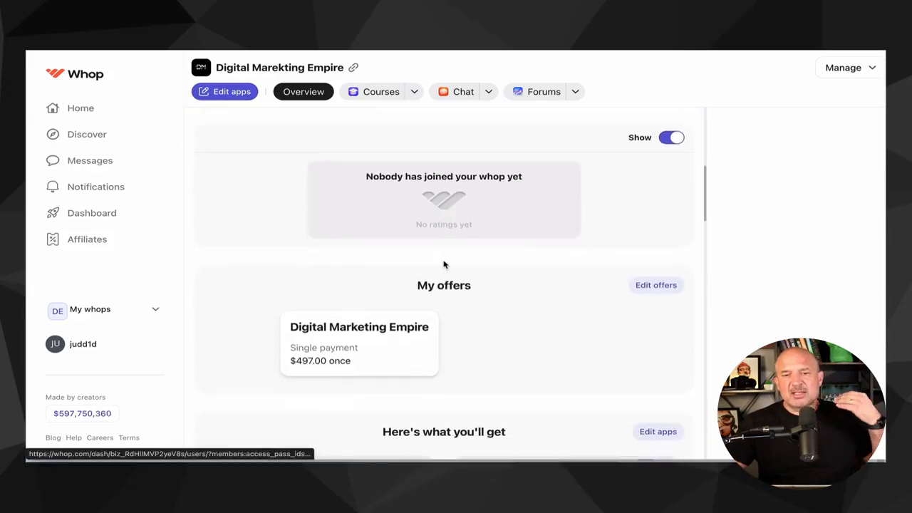
scroll(445, 263, down, 3)
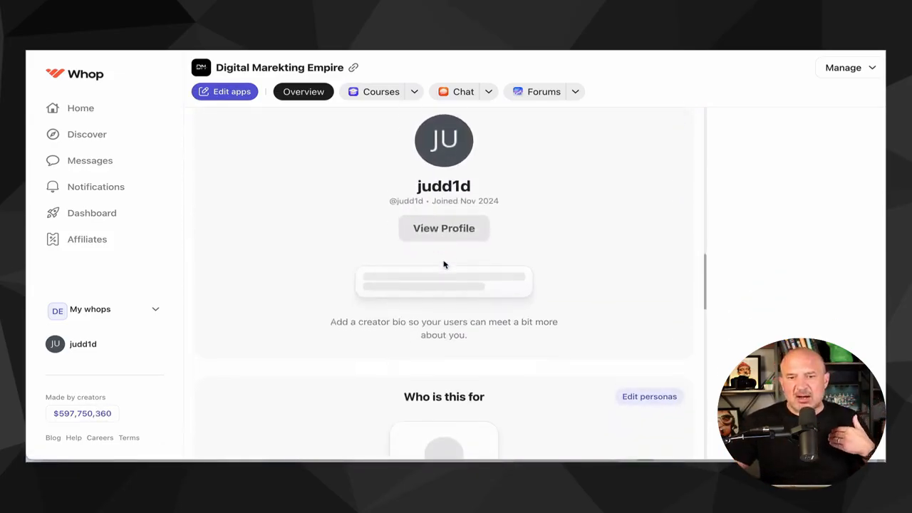
scroll(484, 193, up, 15)
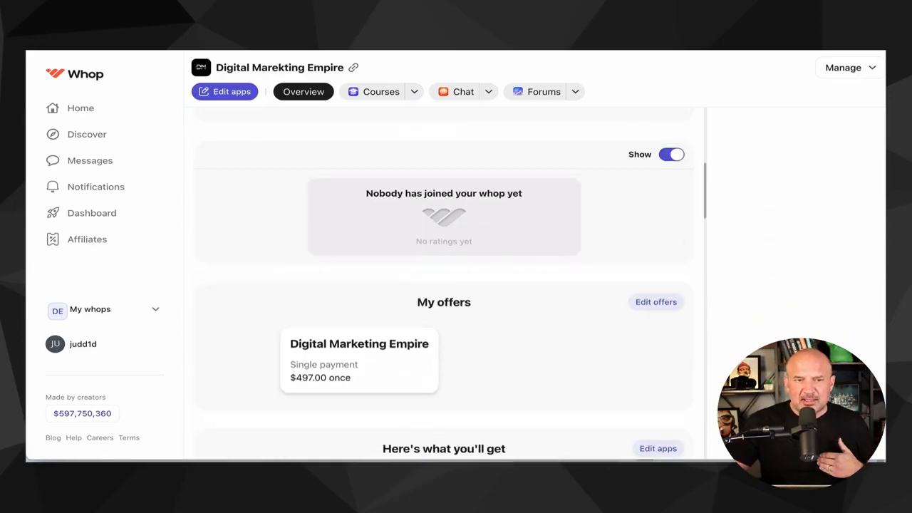